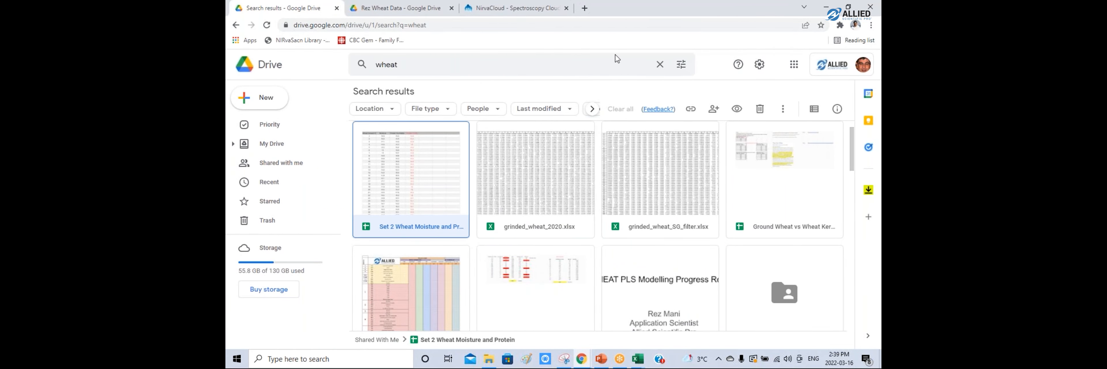
- Open nirvacloud.ai in a new browser tab and go to its analysis page for creating and checking data
key(ctrl+t)
text(nirvacloud.ai)
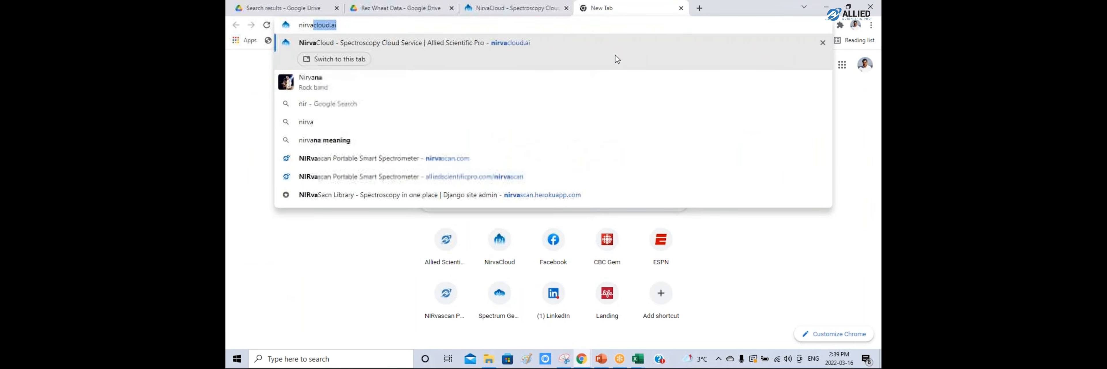
key(Return)
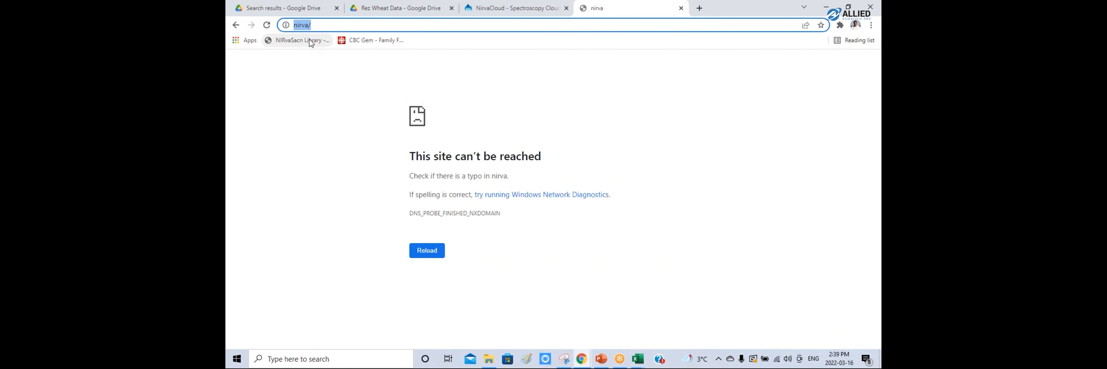
text(nirva)
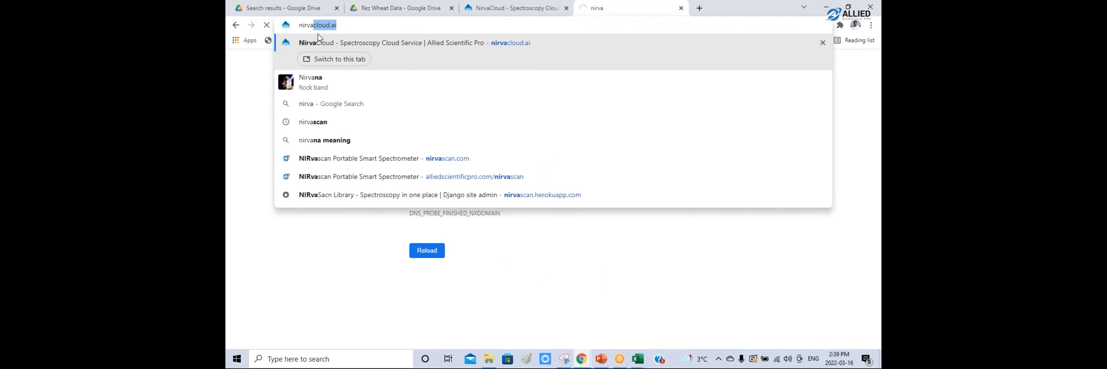
click(346, 28)
key(Return)
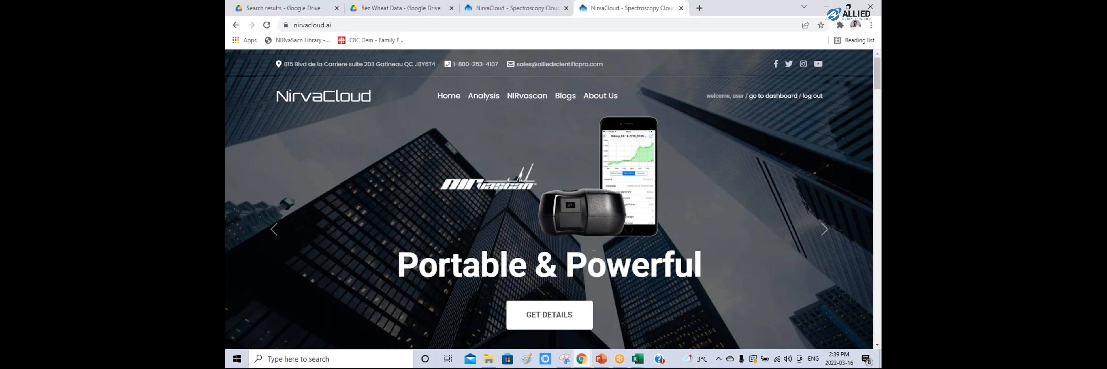
click(483, 100)
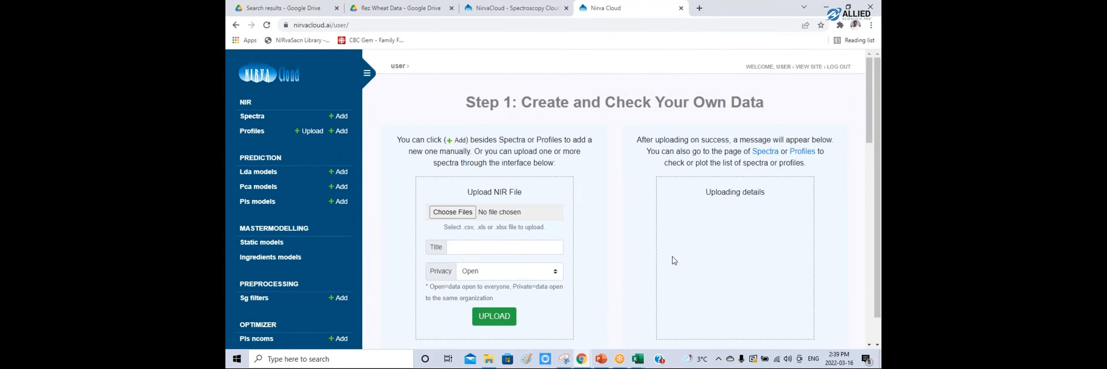
scroll(652, 250, down, 2)
scroll(653, 249, up, 2)
- View the lists of spectra and profiles, and return to the NIR file upload page
click(252, 117)
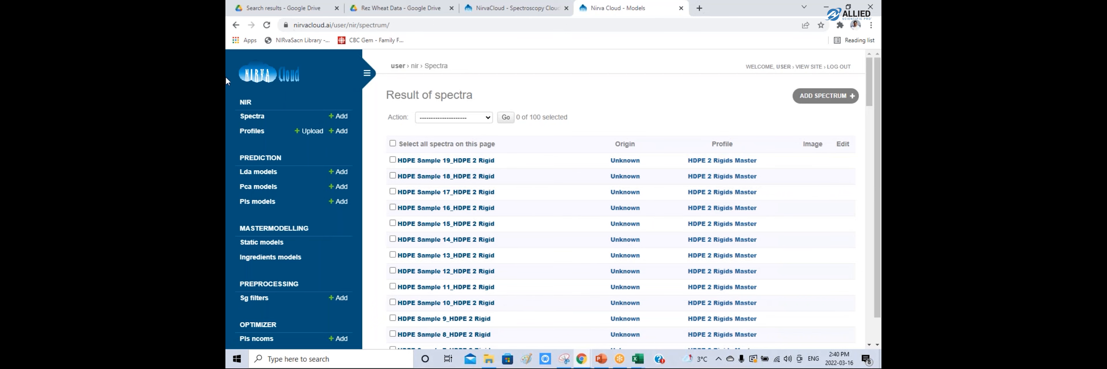
click(252, 131)
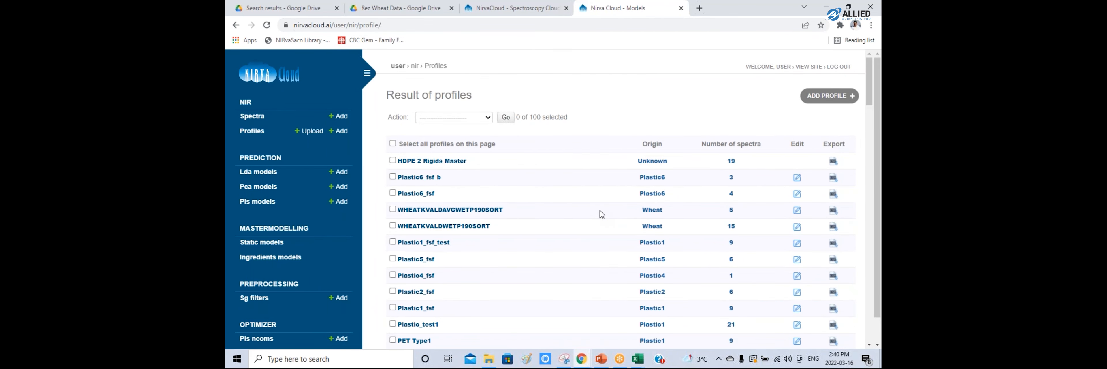
click(232, 25)
click(234, 27)
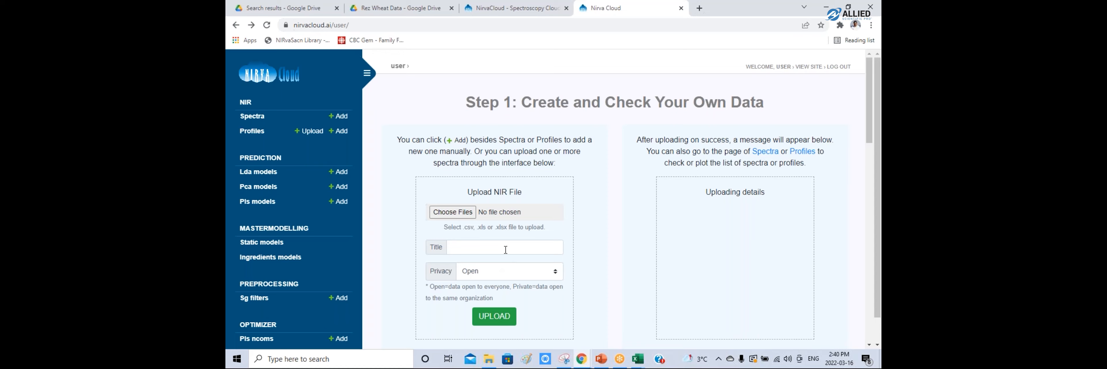
- Switch to the Excel workbook WHEATKVALAWETP190SORT-Protein-ASP, examine its protein and wavelength data through the last row, and minimize it
mouse_move(637, 359)
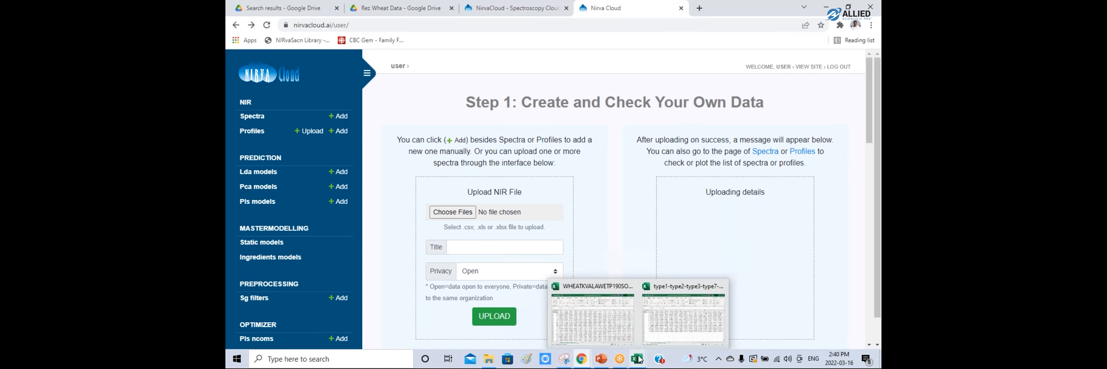
click(578, 321)
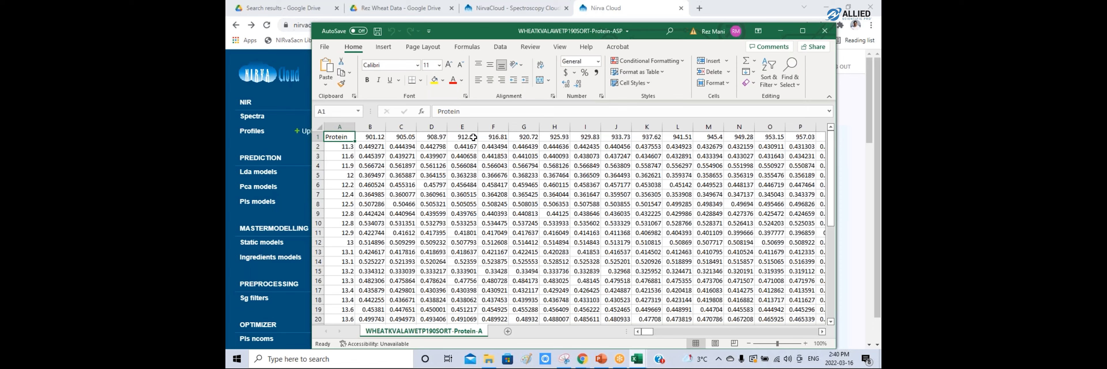
mouse_move(645, 334)
mouse_down()
mouse_move(846, 324)
mouse_move(644, 333)
mouse_up()
scroll(474, 220, down, 8)
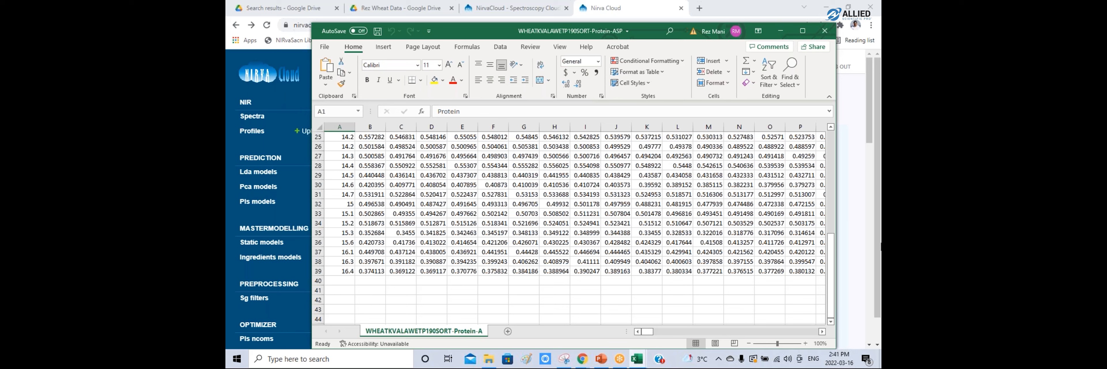
click(780, 31)
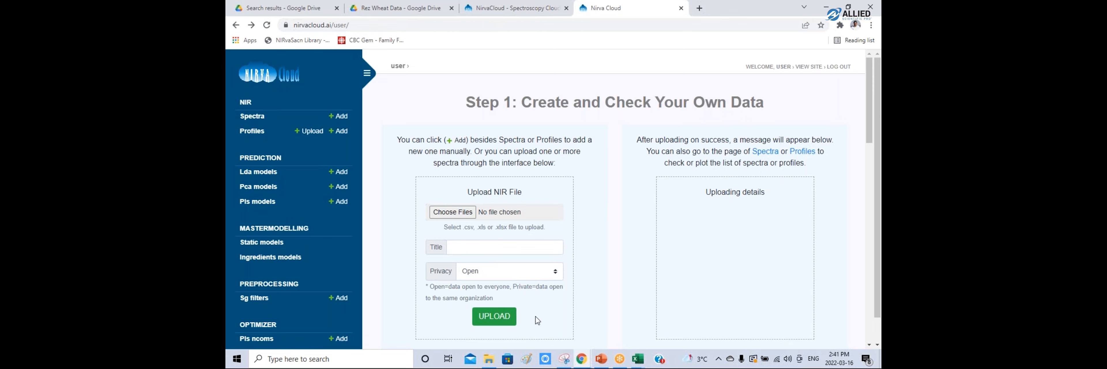
- View the spectra plot of the WHEATKVALCWETP190TEST profile and return to the profile list
click(252, 131)
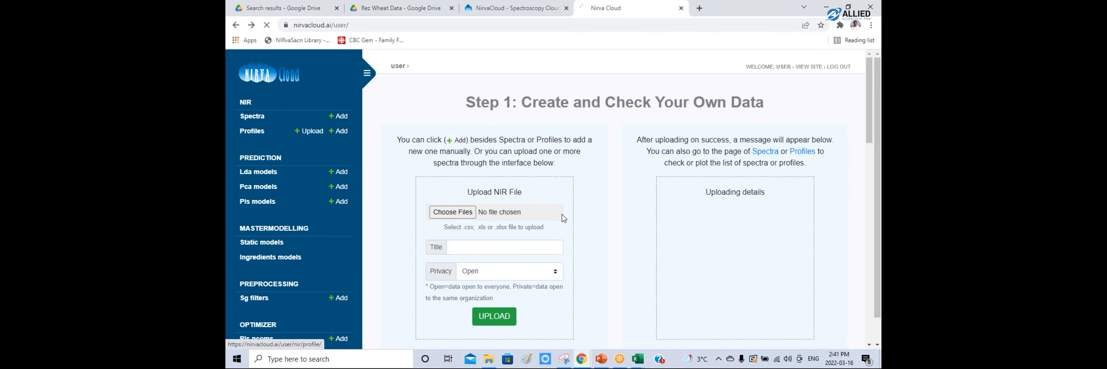
scroll(546, 251, down, 5)
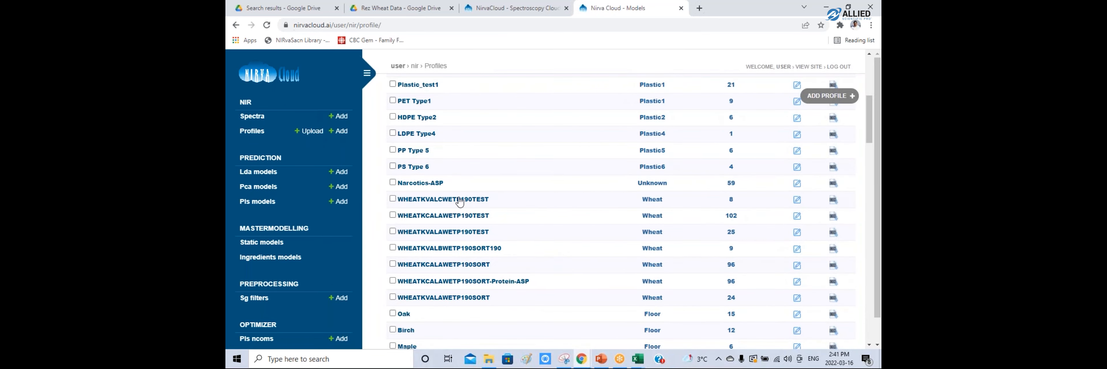
click(460, 201)
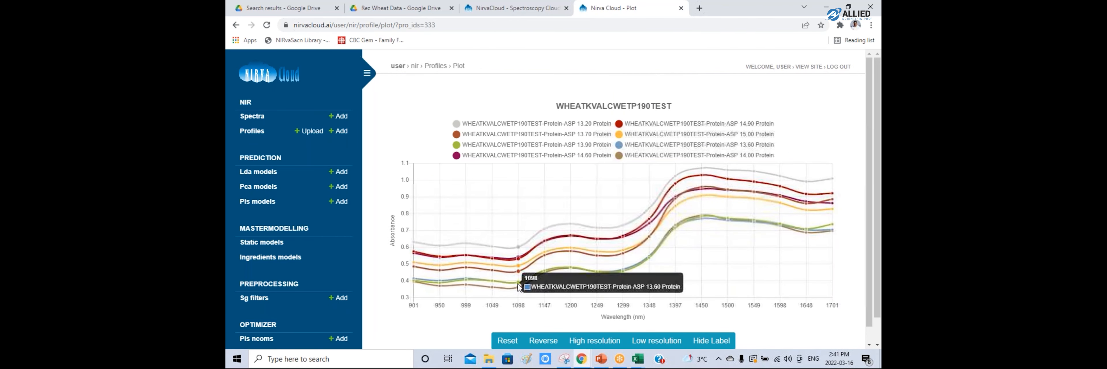
click(236, 25)
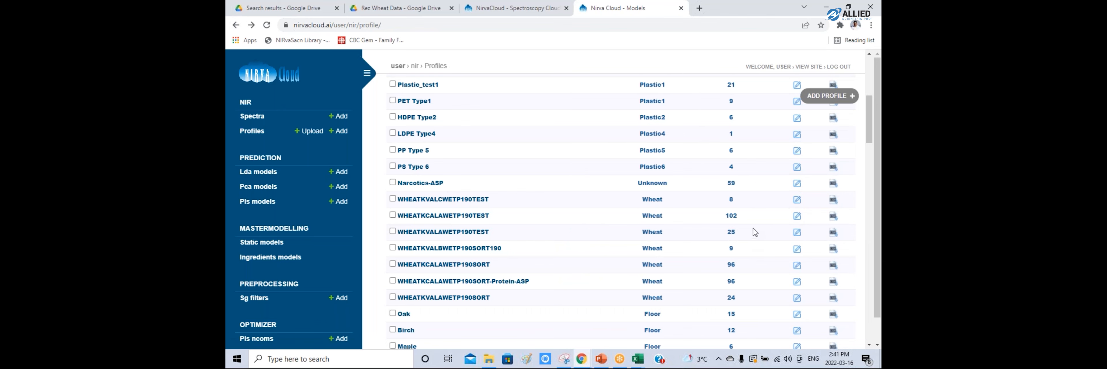
- Plot the WHEATKCALAWETP190TEST profile with its labels hidden, comparing low resolution and ending in high resolution
click(449, 215)
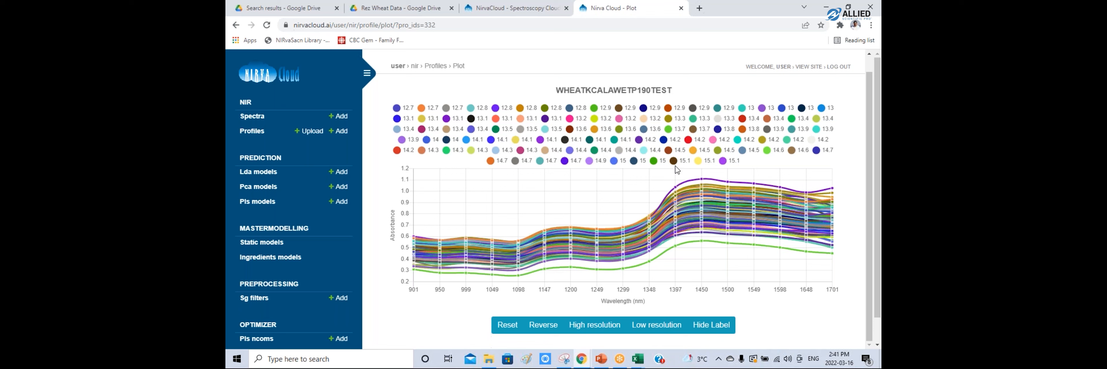
click(716, 327)
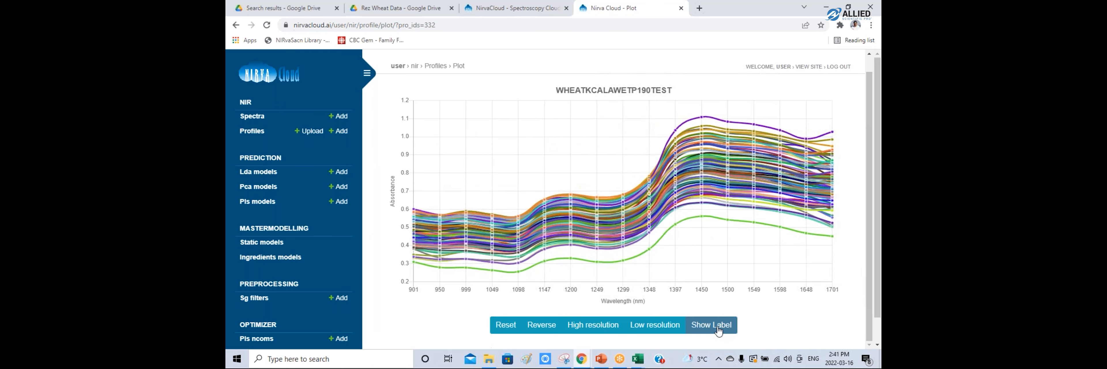
click(595, 328)
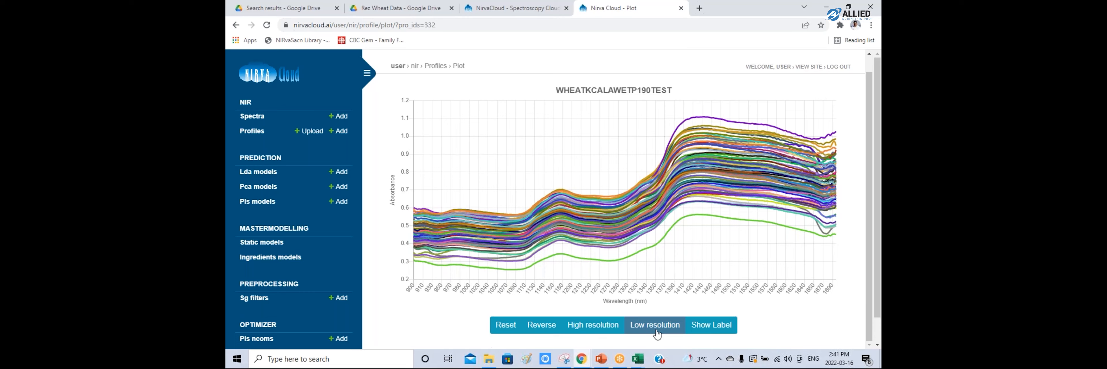
click(656, 332)
click(592, 327)
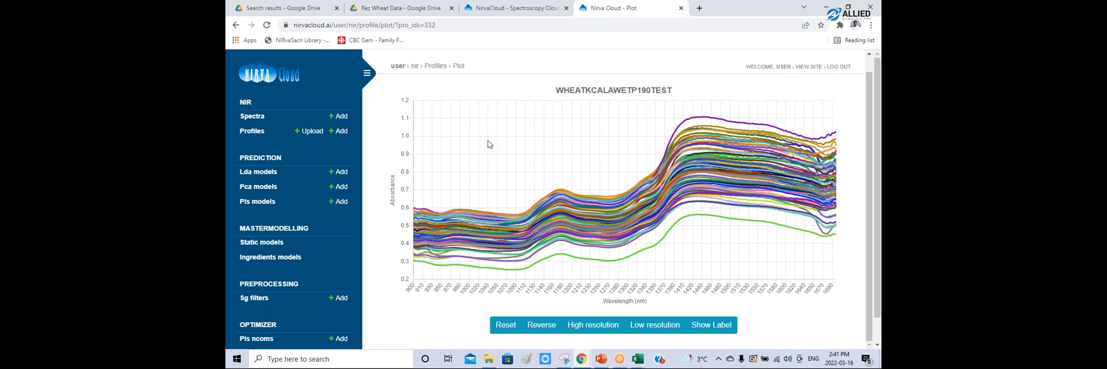
- Open the form for adding an SG filter and review its parameters, calibration spectrum list and calibration profile list
scroll(322, 215, down, 1)
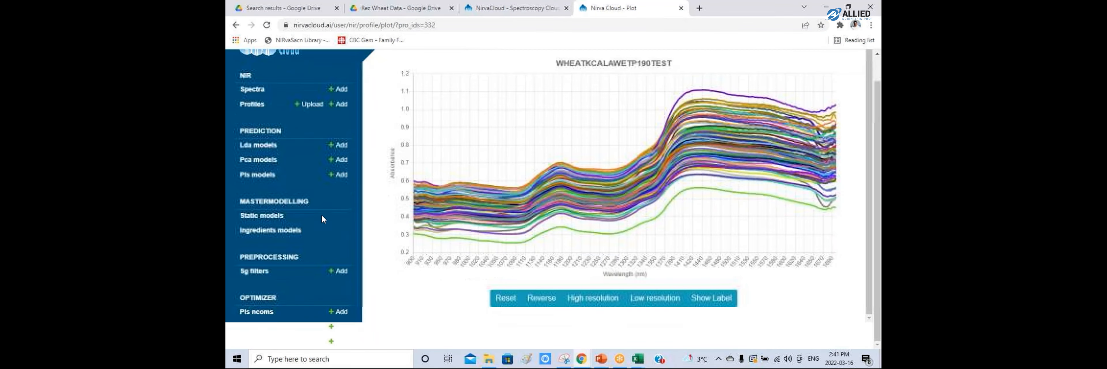
click(334, 276)
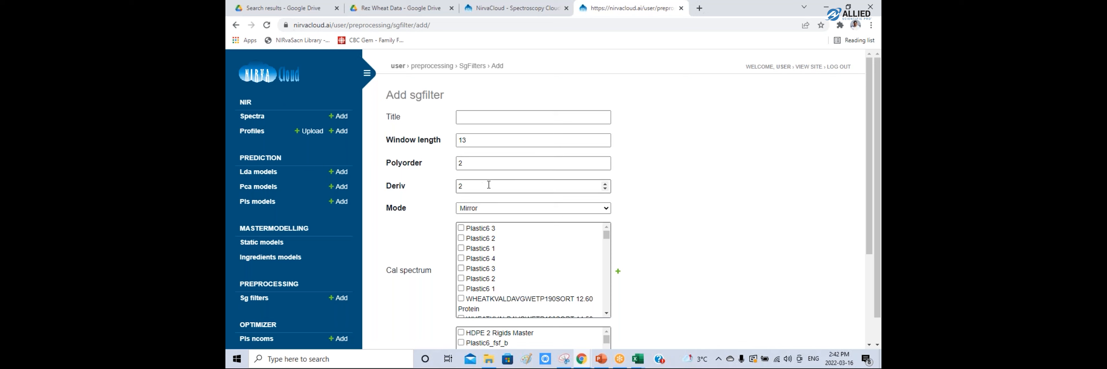
scroll(514, 242, down, 3)
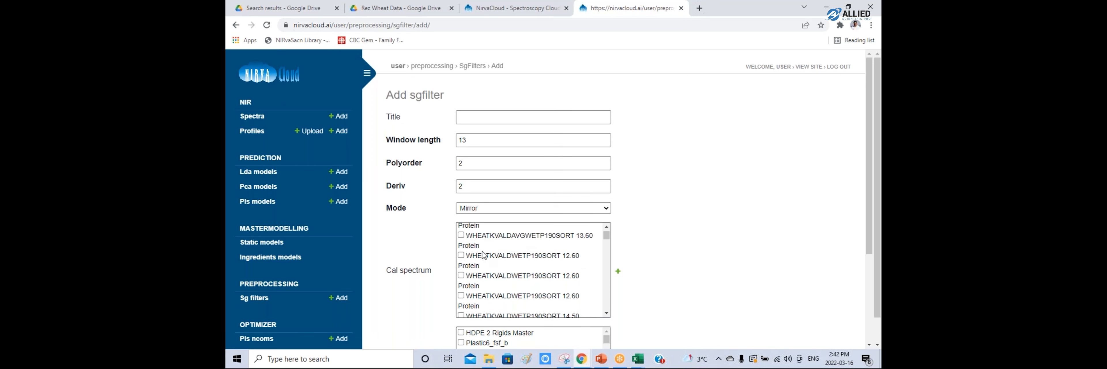
scroll(607, 258, down, 2)
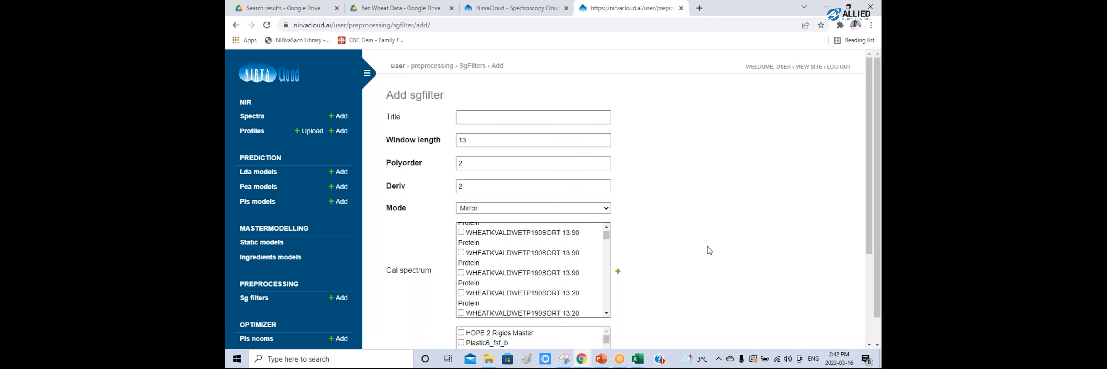
scroll(709, 244, down, 2)
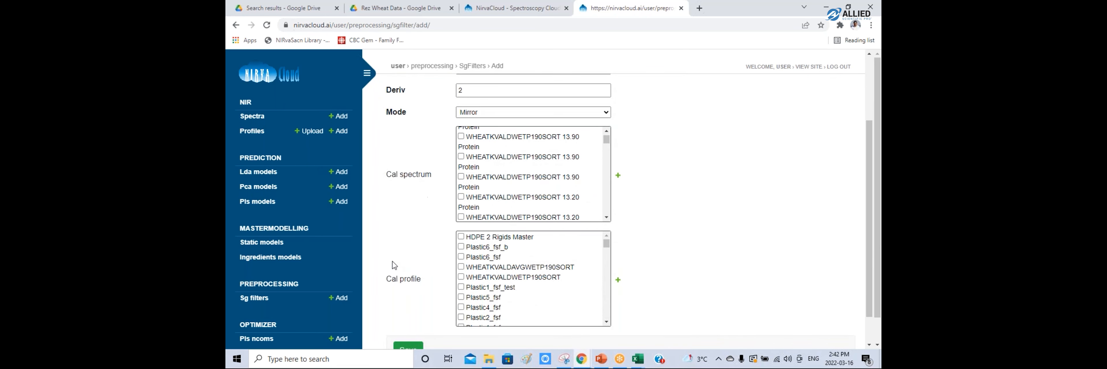
scroll(682, 250, down, 1)
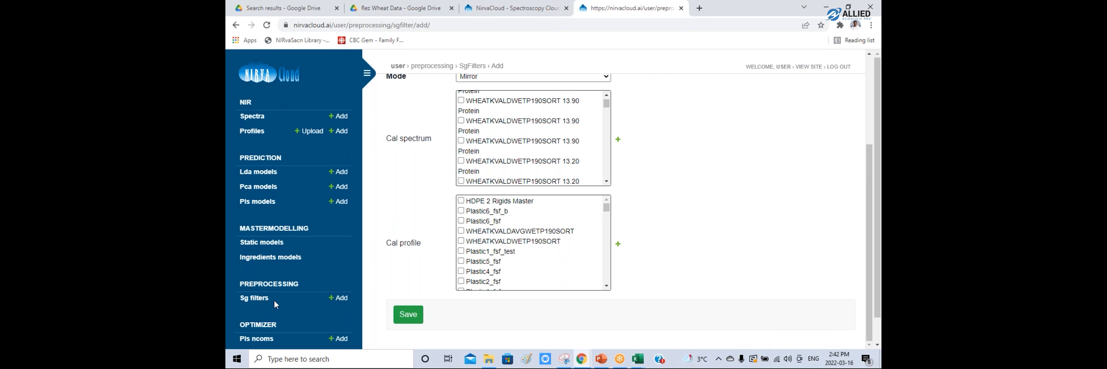
- View the existing SG filter WHEATKVALDAVGWETP190SORTSG13-SGPRO (W=13) as a high-resolution plot and return to the SG filter list
click(254, 298)
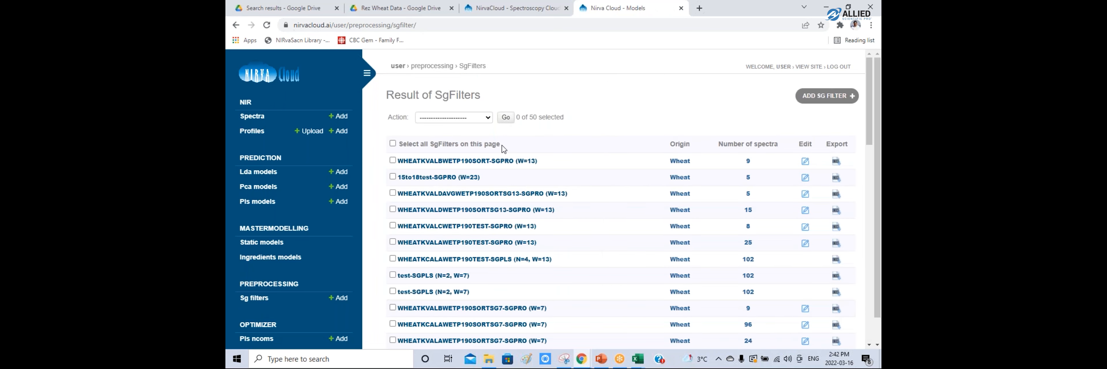
click(473, 196)
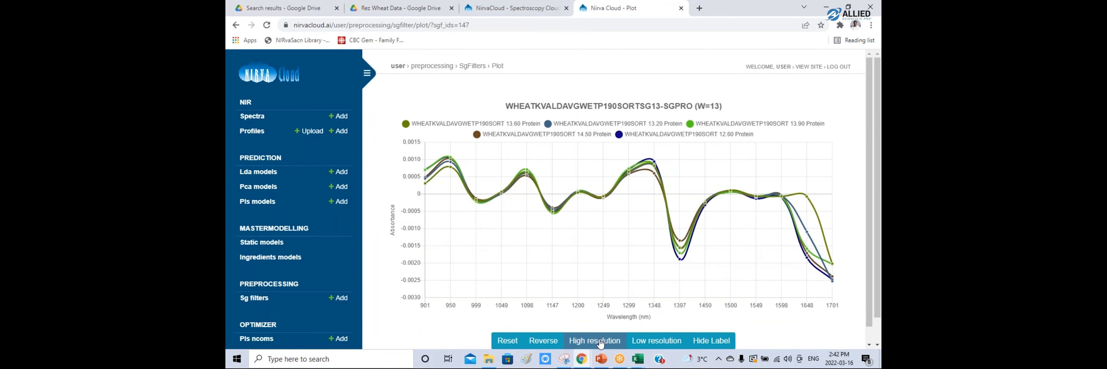
click(601, 343)
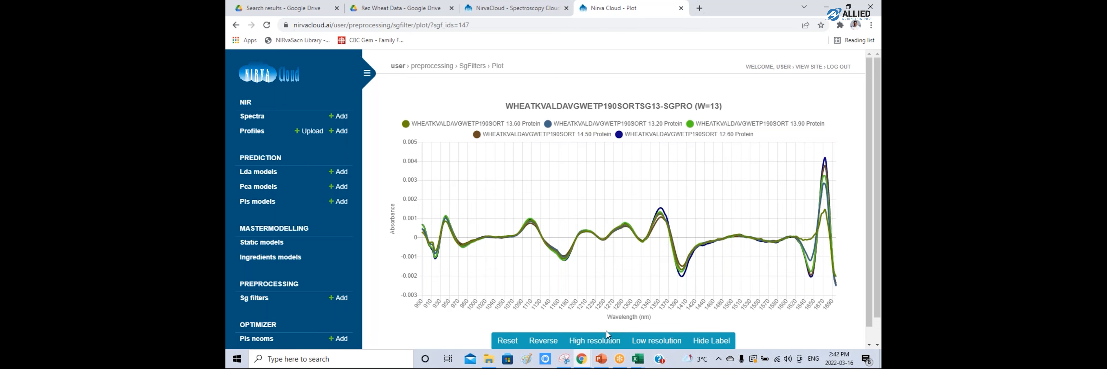
click(235, 24)
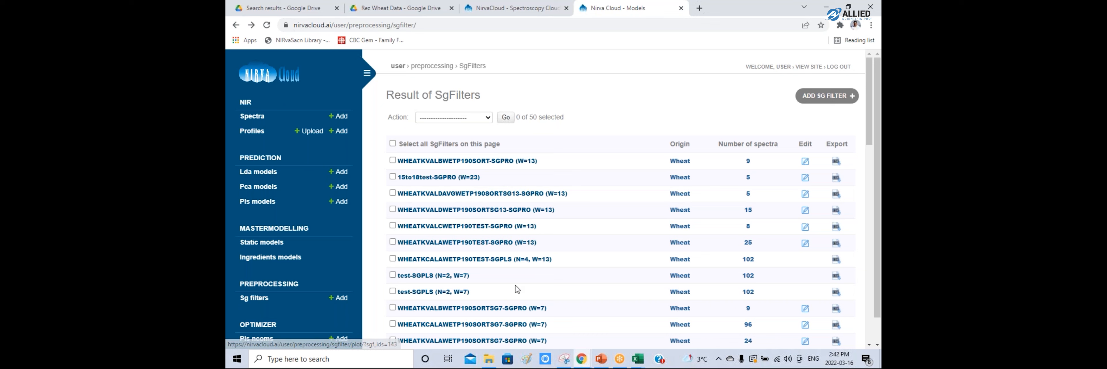
- Review the list of PLS models with their component numbers, scores and source profiles
click(256, 205)
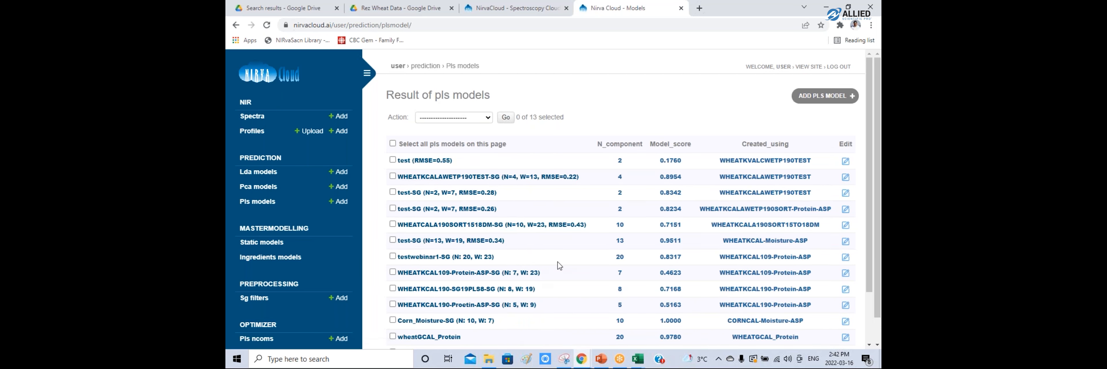
scroll(559, 265, down, 2)
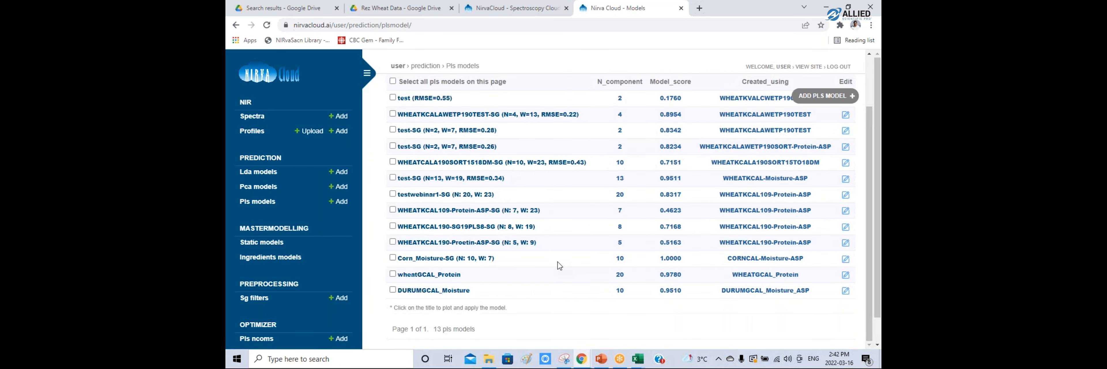
scroll(560, 265, up, 2)
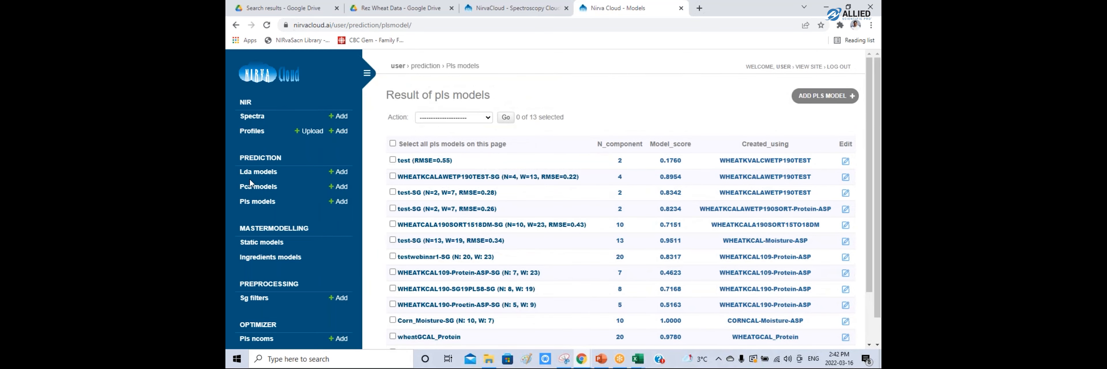
- Open the SG filter list and look through its wheat and wood entries with their origins and numbers of spectra
click(255, 299)
scroll(509, 202, down, 2)
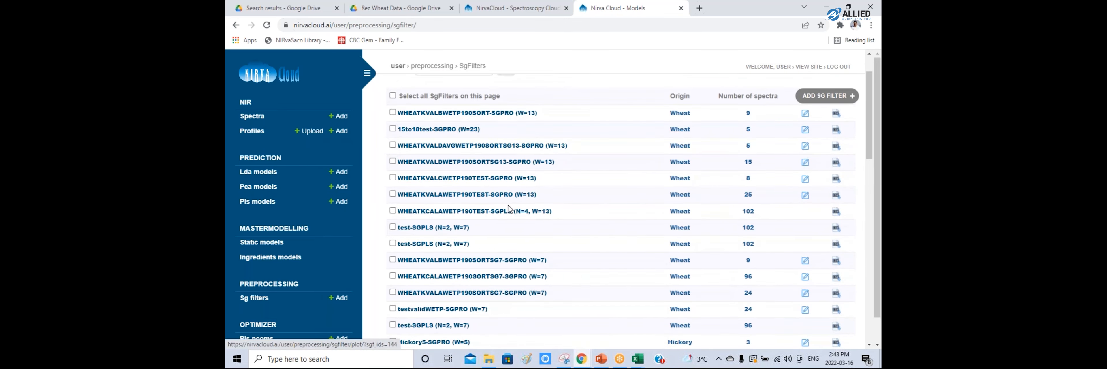
scroll(508, 209, down, 6)
scroll(509, 208, down, 8)
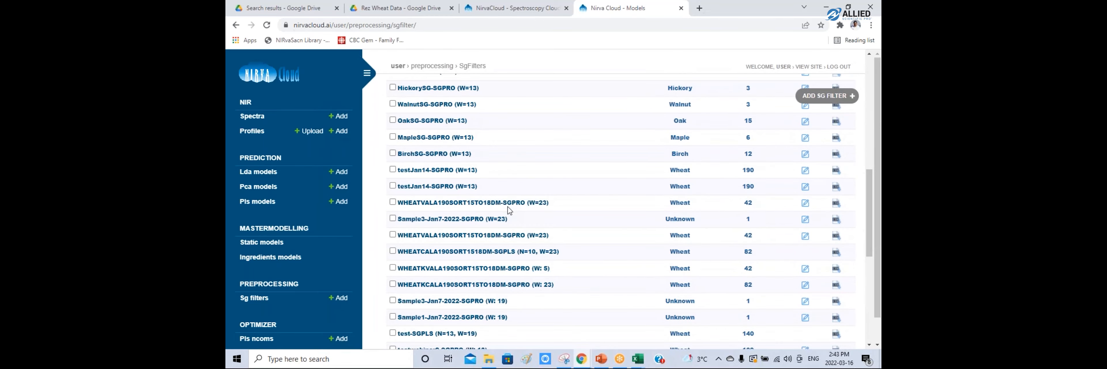
scroll(520, 302, up, 10)
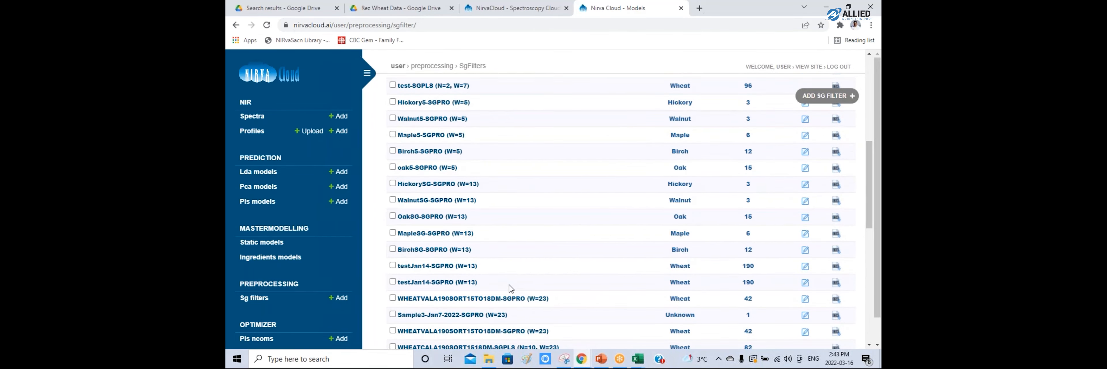
scroll(502, 281, up, 4)
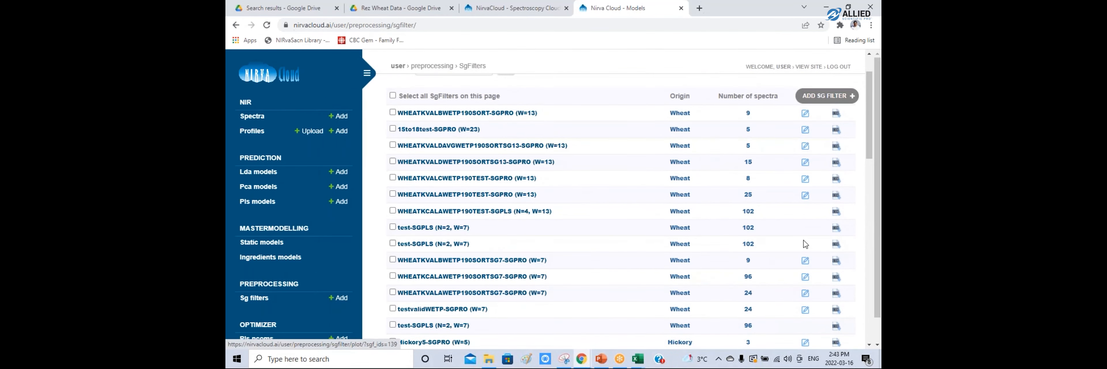
scroll(484, 255, up, 2)
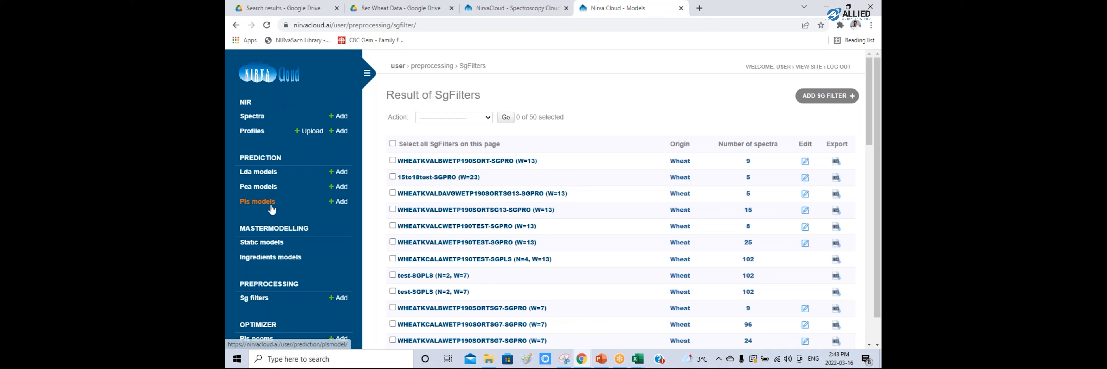
- Open the form for adding a PLS model, review its calibration profile choices, and enable Apply SG filter to view the filter parameters
click(333, 207)
click(472, 123)
click(476, 140)
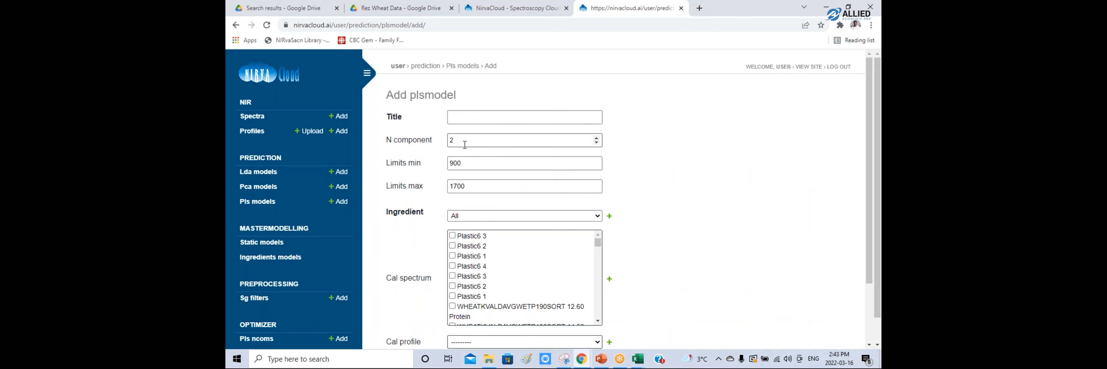
scroll(653, 222, down, 3)
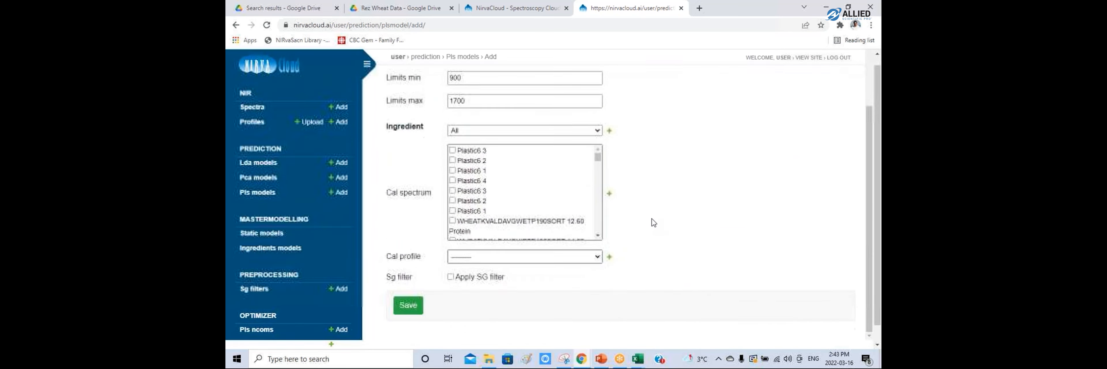
scroll(653, 222, down, 1)
click(460, 241)
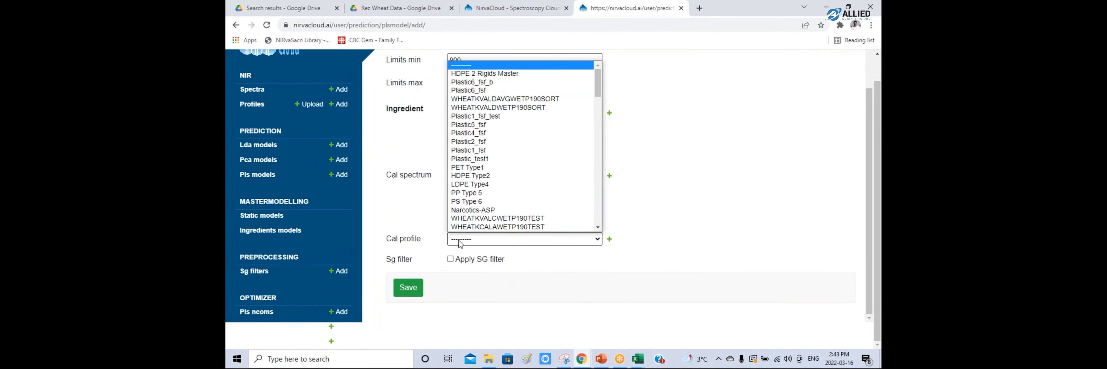
click(716, 191)
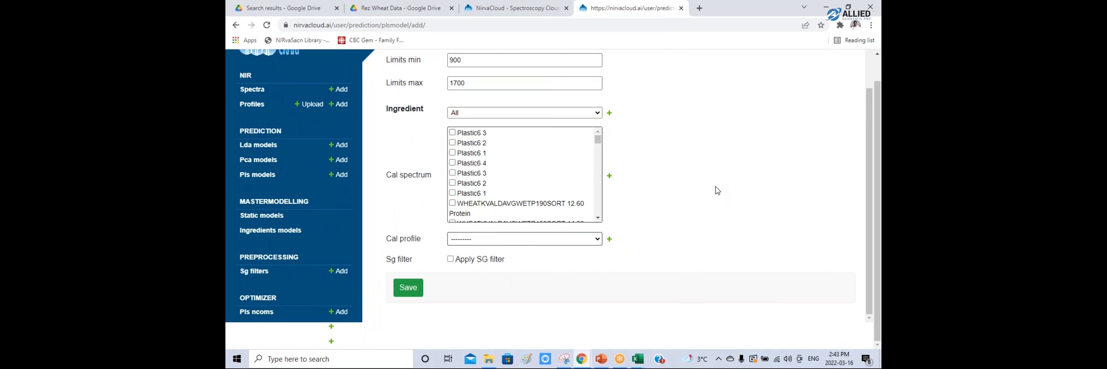
click(450, 260)
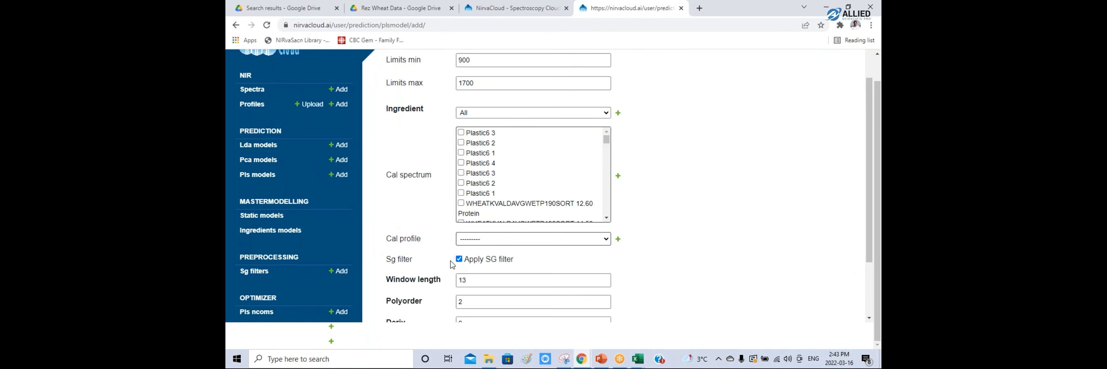
scroll(734, 234, down, 3)
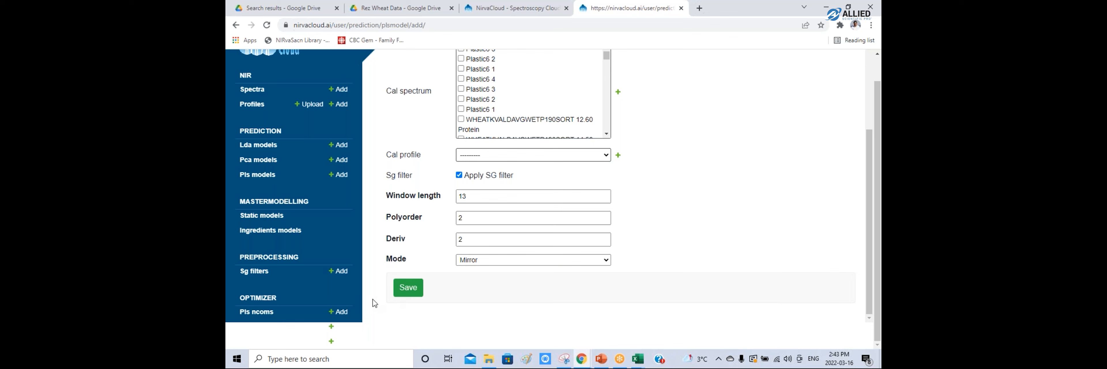
- Plot the PLS model WHEATCALA190SORT1518DM-SG (N=10, W=23) from the model list and review its chart and model information
click(266, 176)
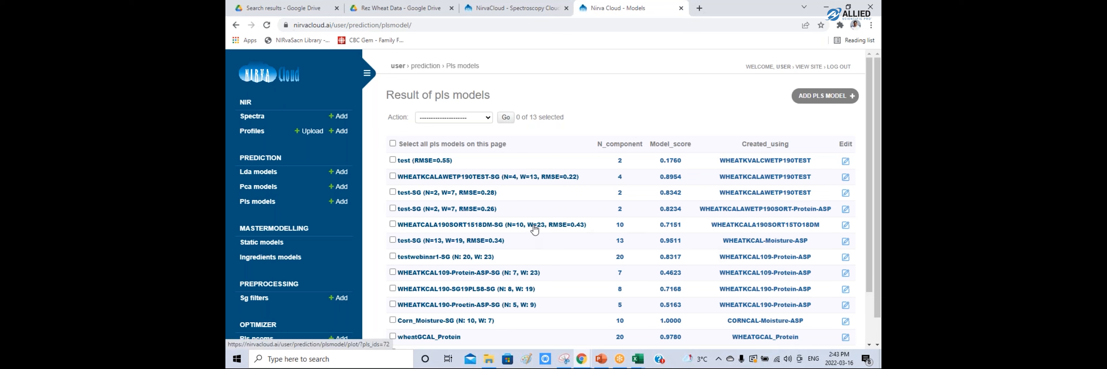
click(533, 228)
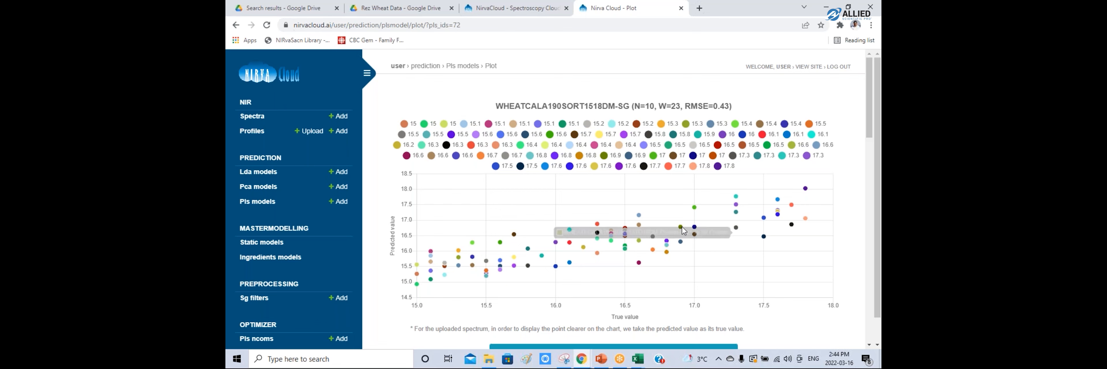
scroll(680, 226, down, 3)
scroll(681, 224, down, 2)
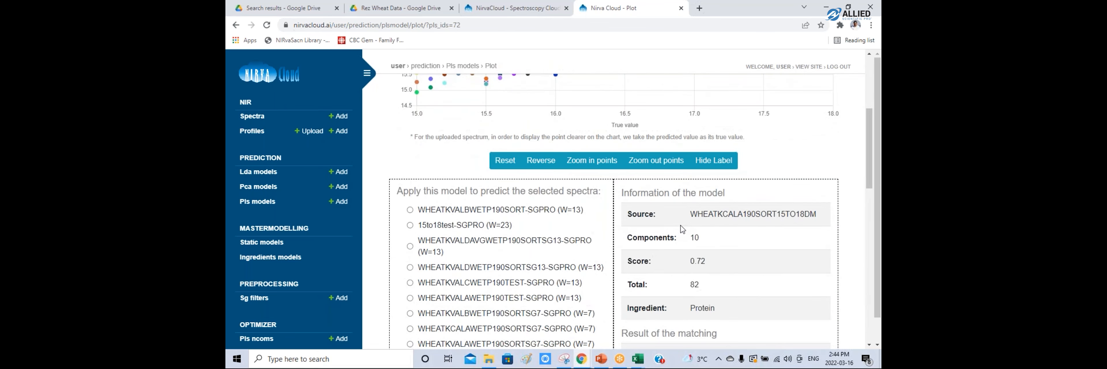
scroll(679, 224, down, 1)
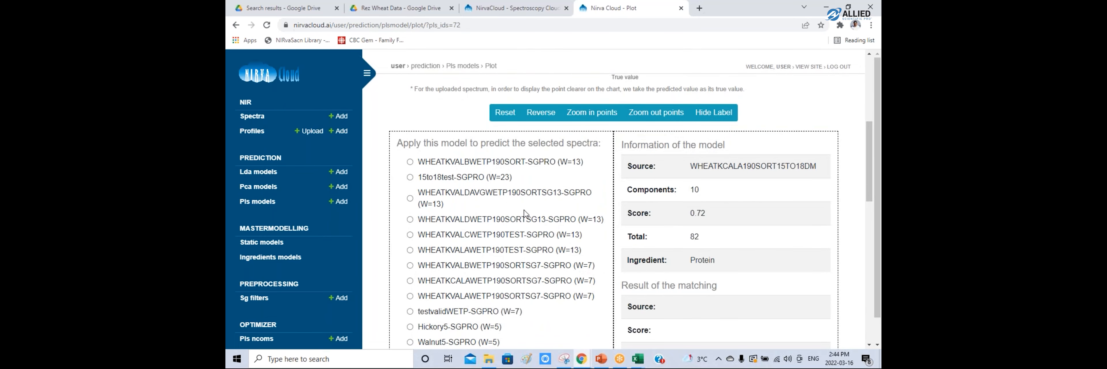
- Apply the model to predict the WHEATKVALBWETP190SORTSG7-SGPRO (W=7) spectra from the list of filtered spectra
scroll(525, 211, down, 4)
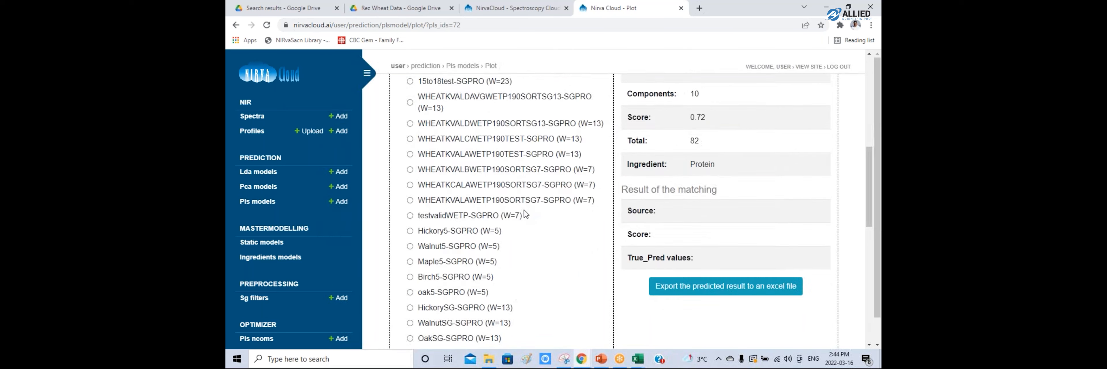
scroll(524, 211, down, 2)
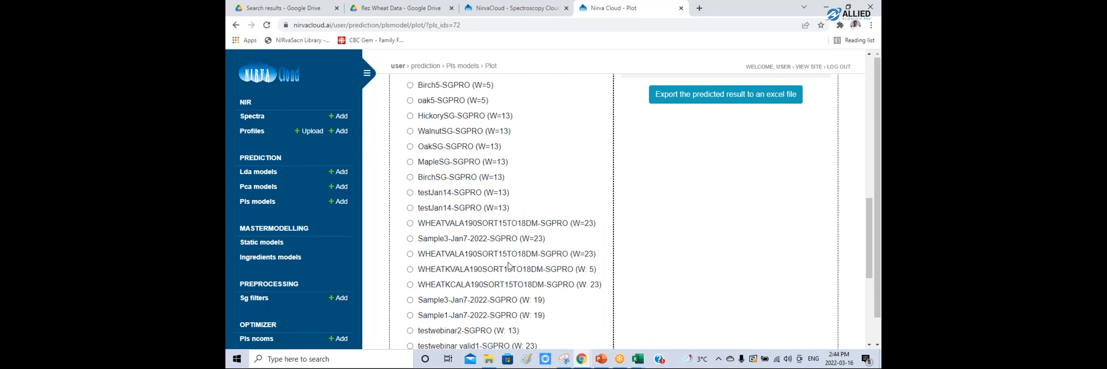
scroll(483, 237, down, 2)
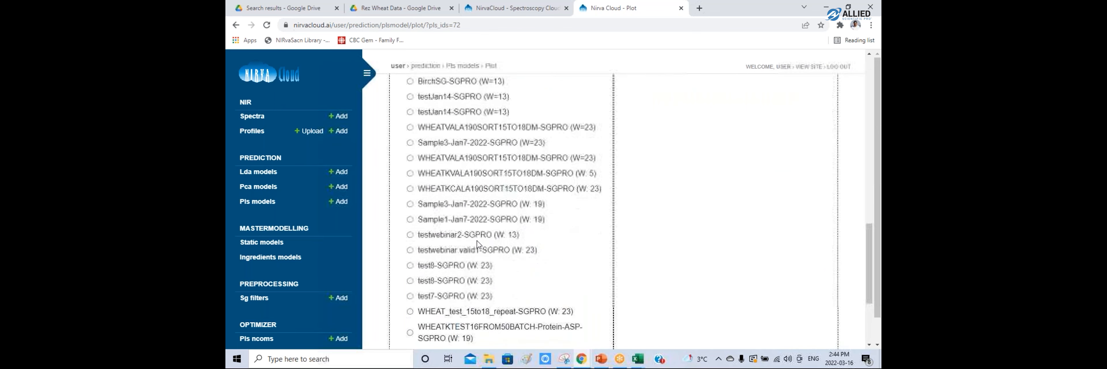
scroll(478, 243, down, 2)
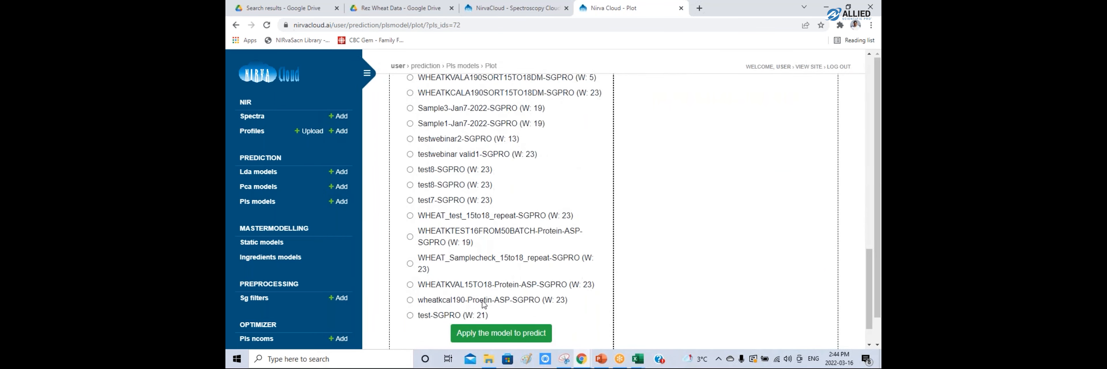
scroll(483, 297, up, 3)
scroll(483, 297, up, 7)
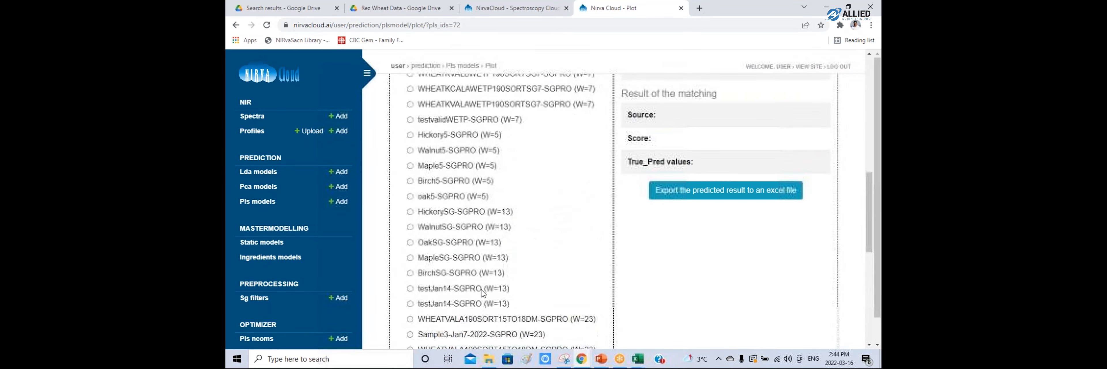
scroll(480, 289, up, 3)
scroll(481, 287, down, 6)
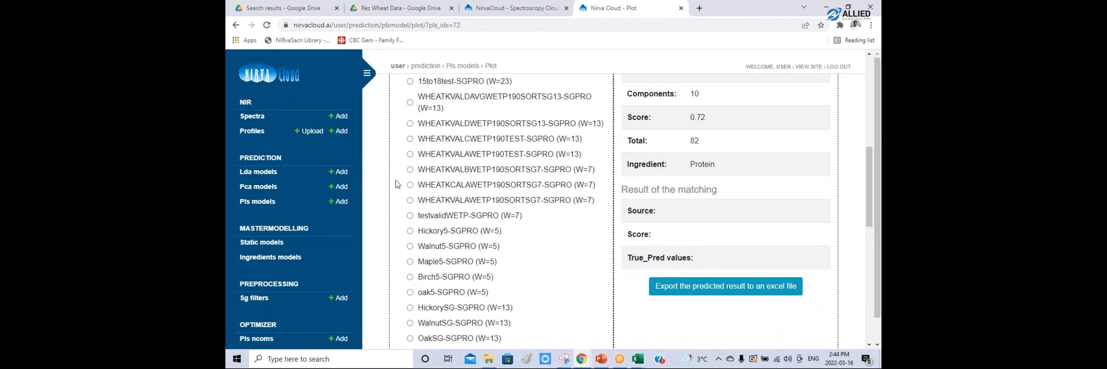
scroll(485, 234, down, 10)
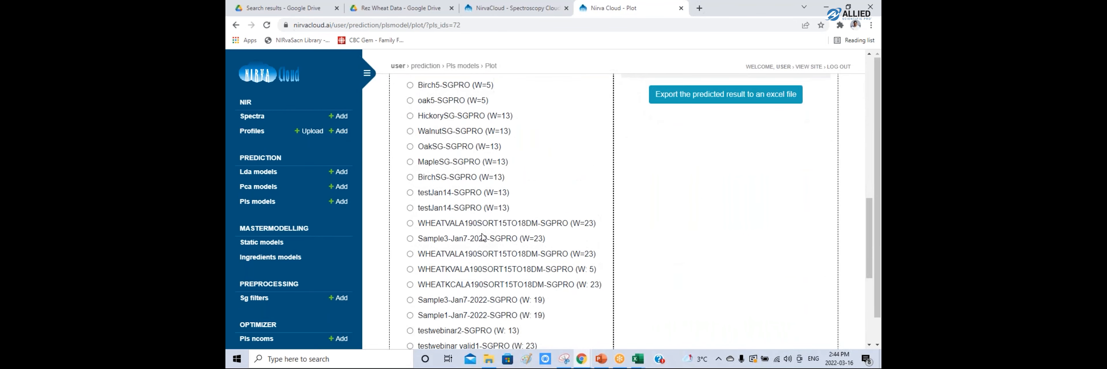
click(524, 293)
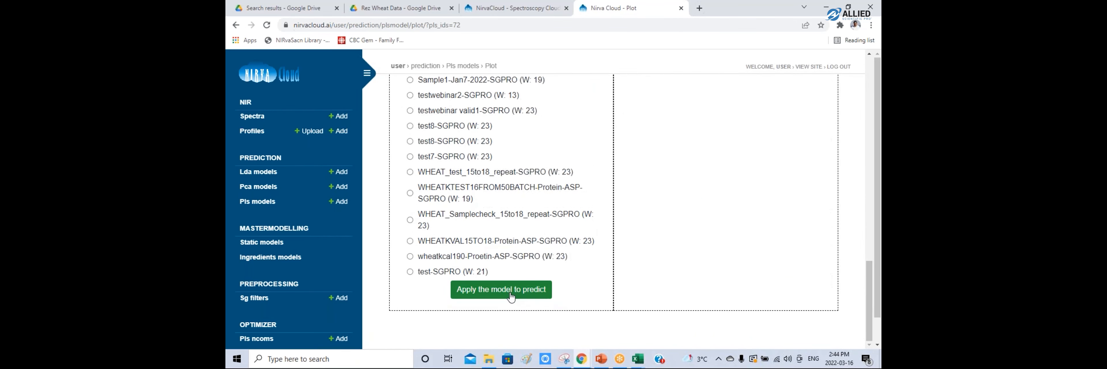
- Inspect the predicted points and matching results, and export the predicted result to an Excel file
mouse_move(782, 224)
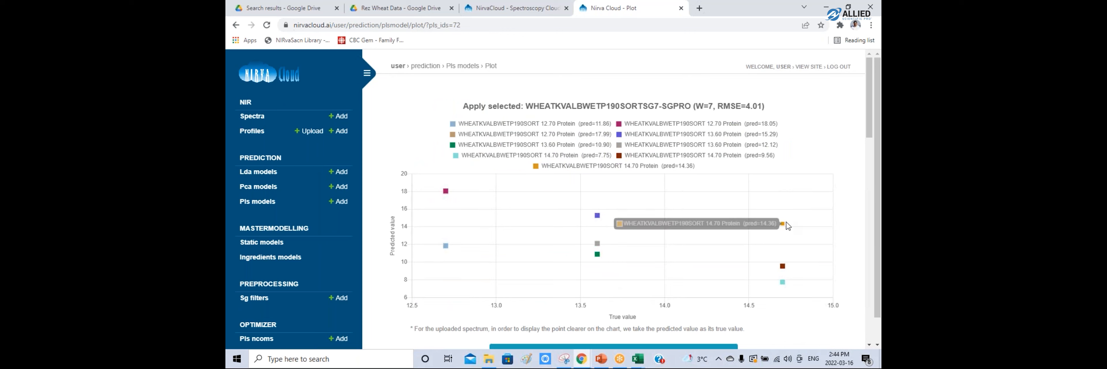
mouse_move(598, 219)
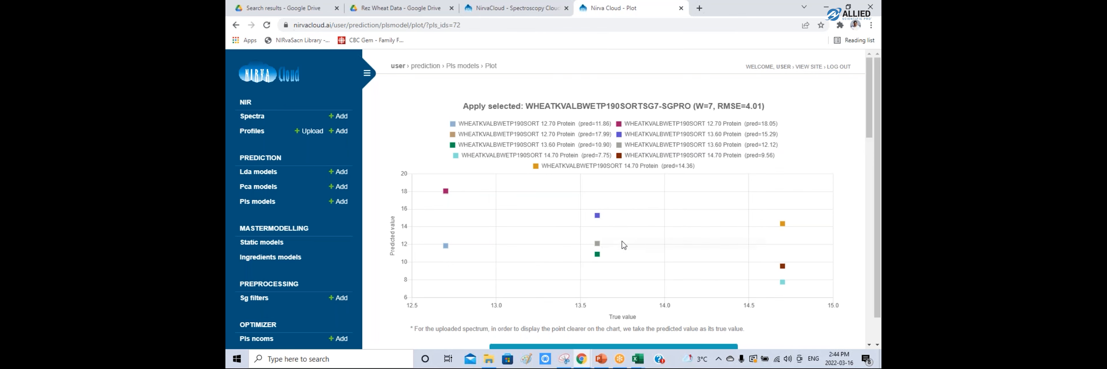
scroll(632, 265, down, 6)
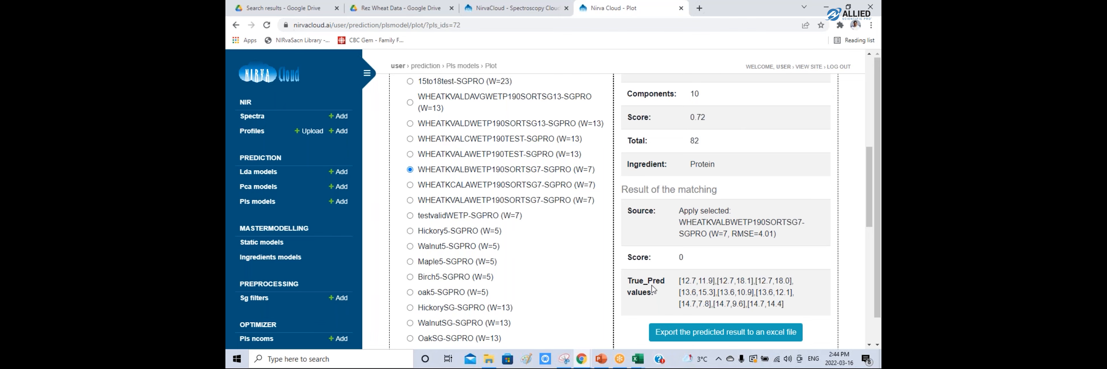
scroll(704, 301, down, 1)
click(725, 285)
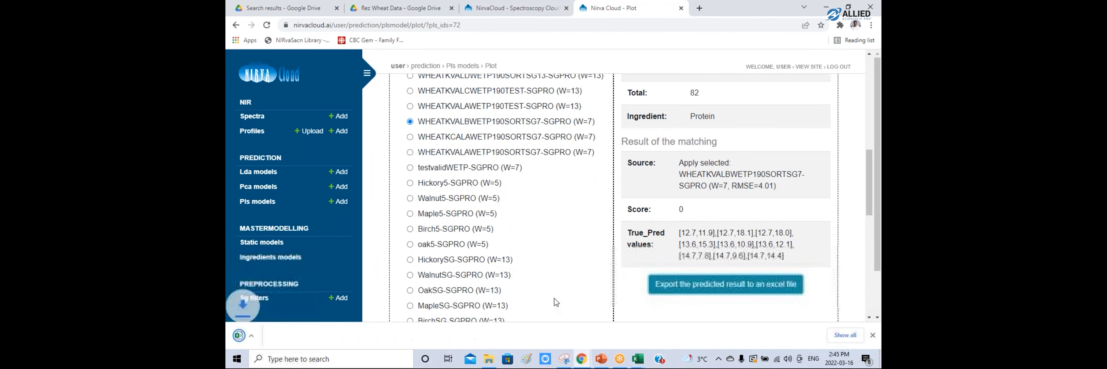
- Open the exported CSV from its download folder in Excel, review the true and predicted values, and return to the model plot page
click(327, 336)
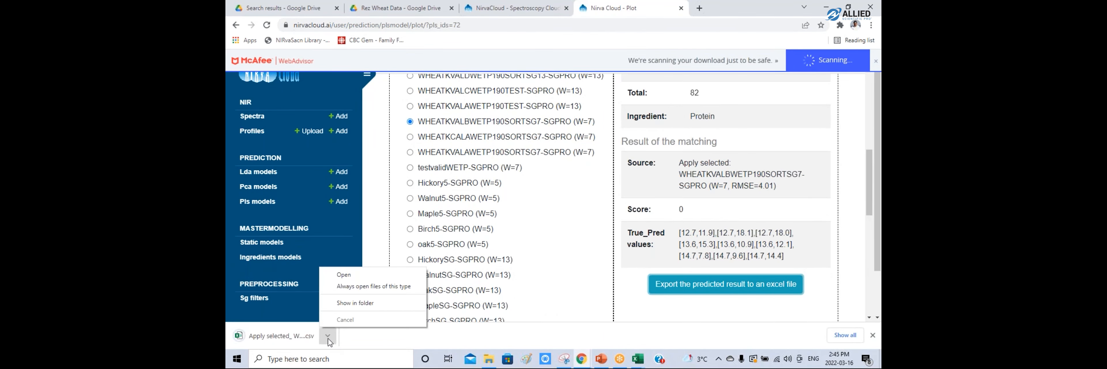
click(351, 303)
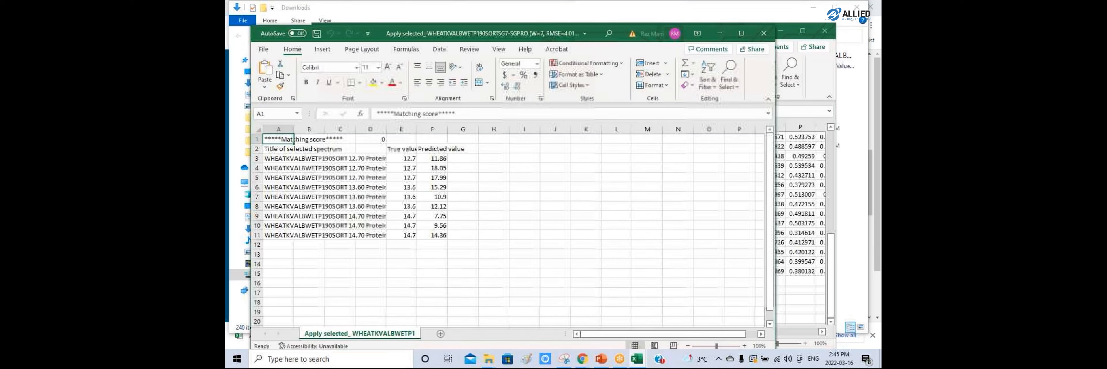
click(720, 35)
click(780, 31)
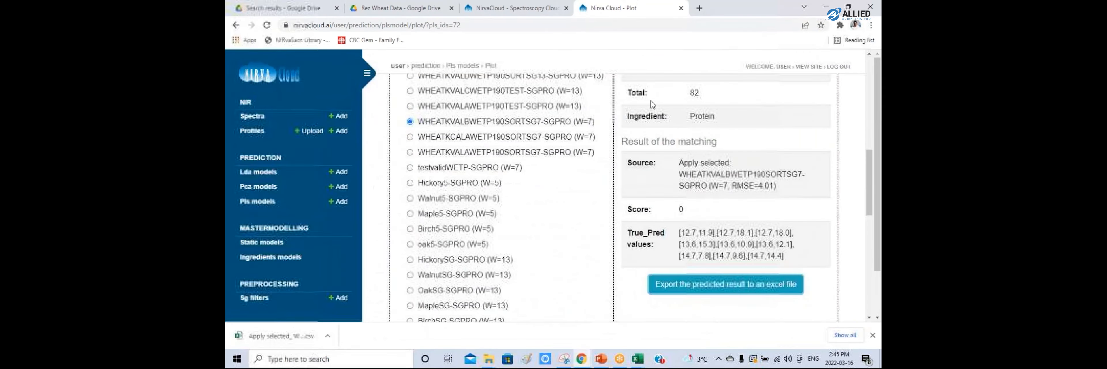
click(813, 7)
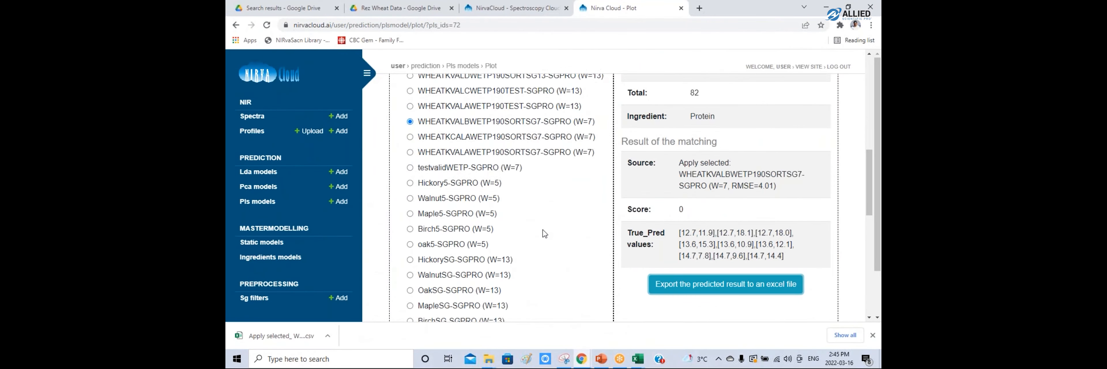
- Return to the list of PLS models and look through it to the last entry
scroll(563, 240, up, 3)
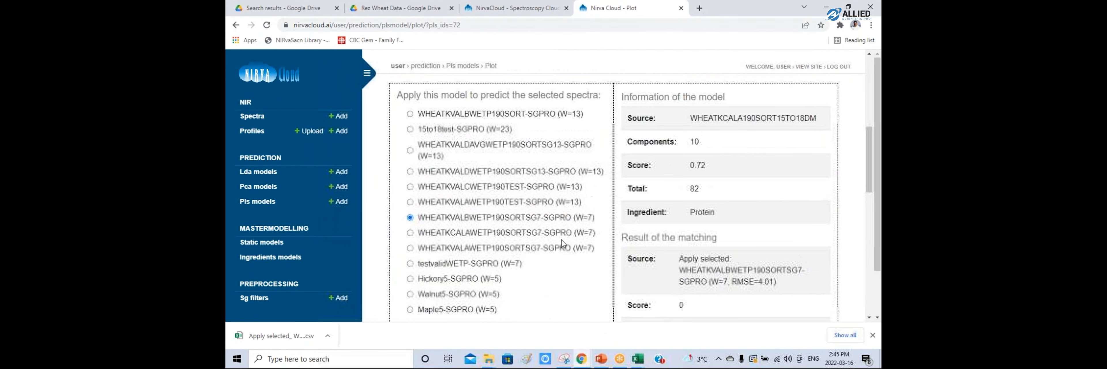
click(265, 202)
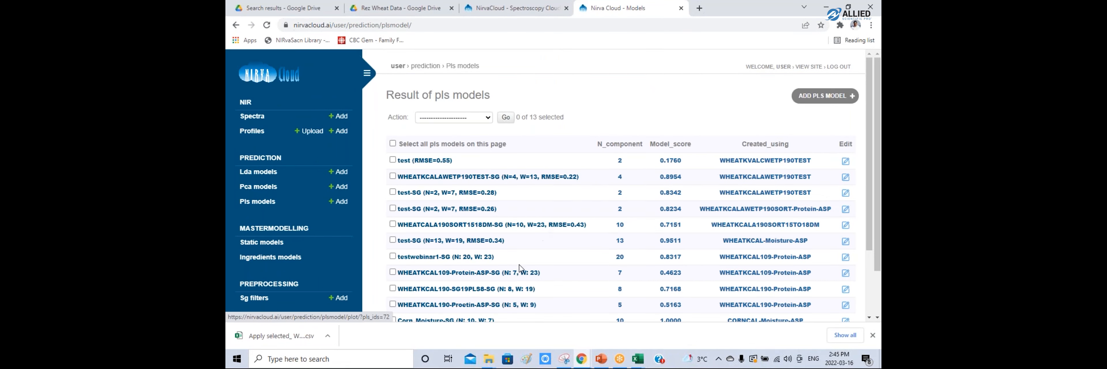
scroll(520, 268, down, 3)
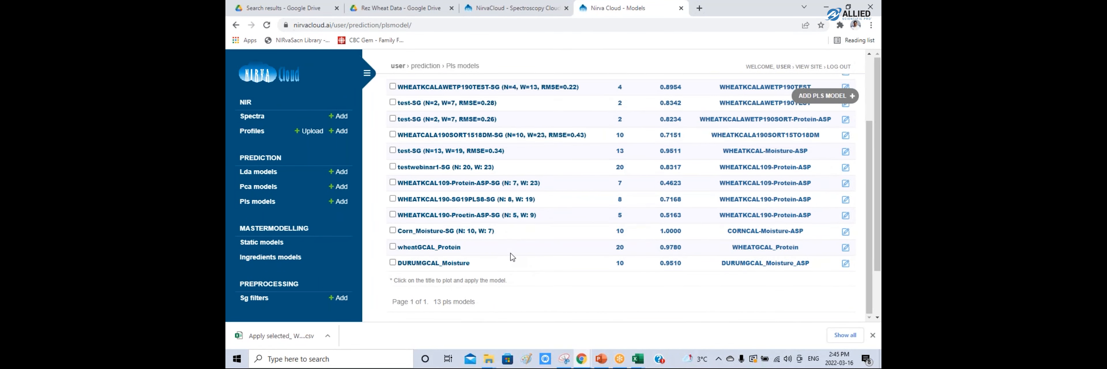
scroll(509, 253, down, 1)
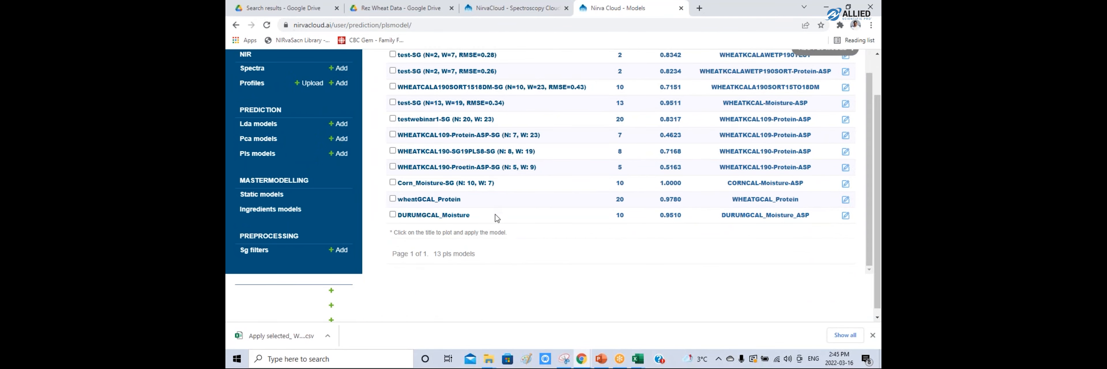
- Go to the list of LDA models and plot the existing LDA model for classifying plastics
scroll(508, 205, up, 2)
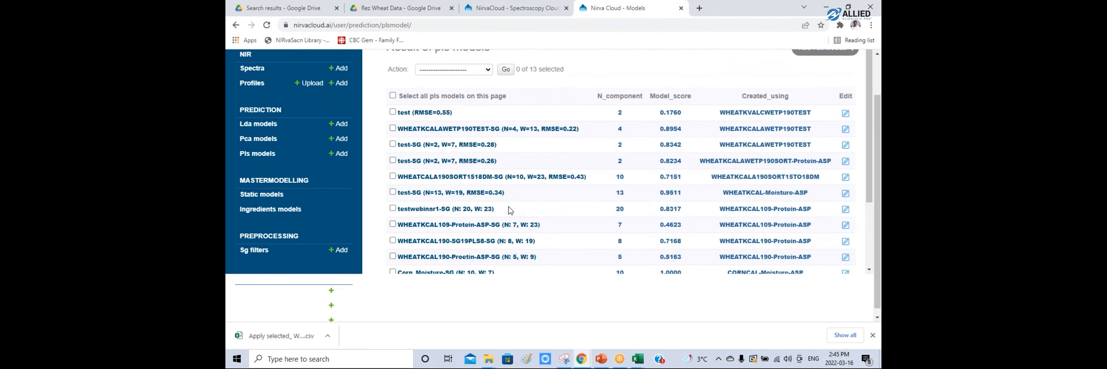
scroll(509, 208, up, 1)
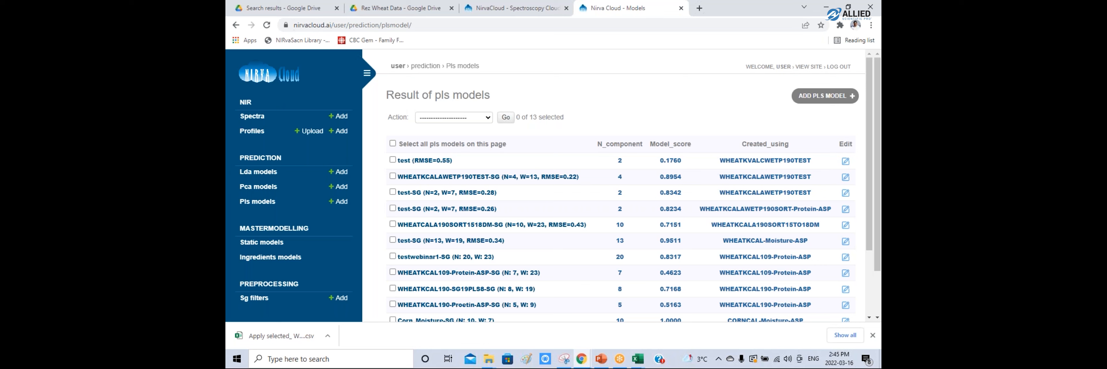
click(275, 176)
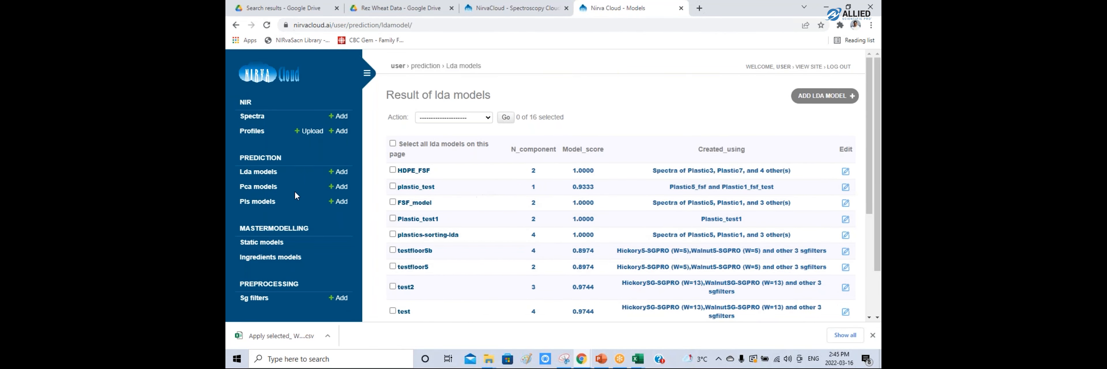
scroll(471, 188, down, 5)
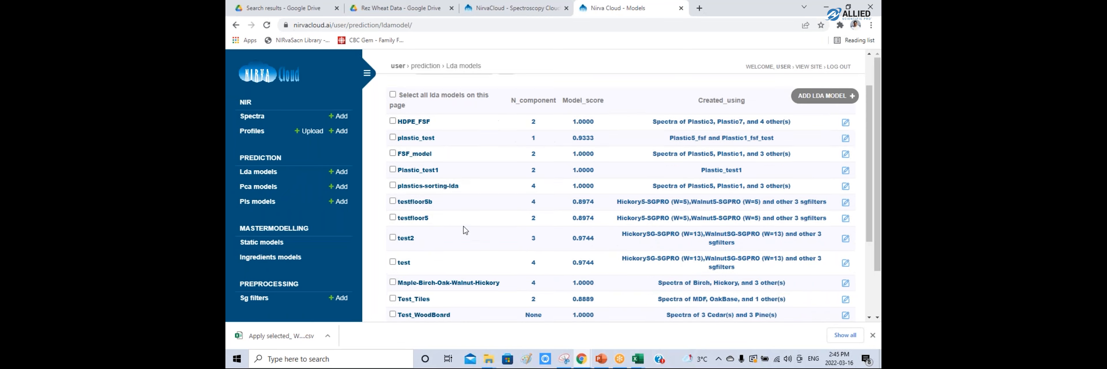
click(434, 255)
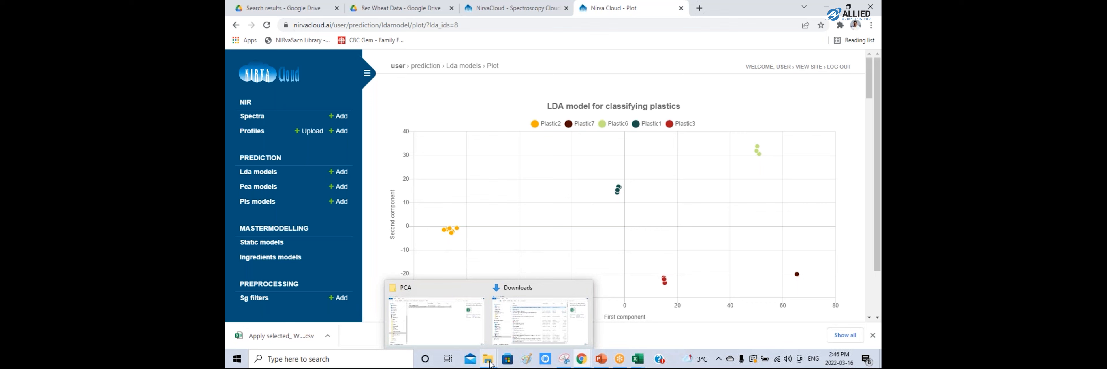
click(470, 358)
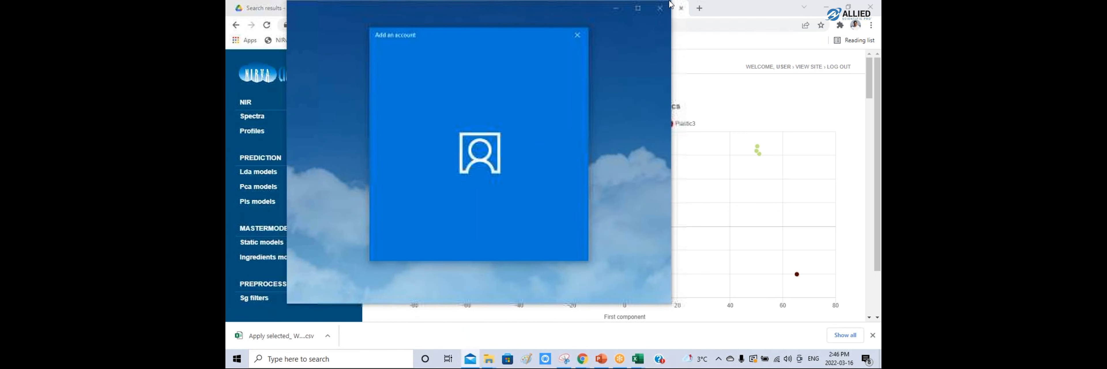
click(577, 35)
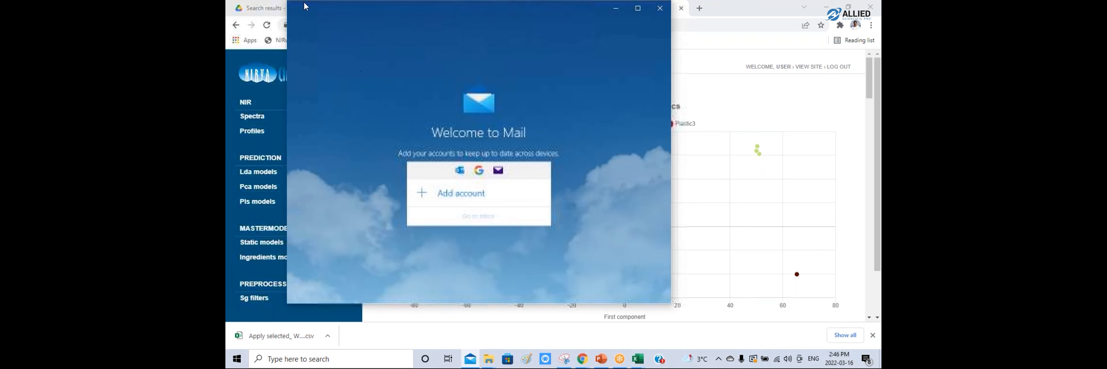
click(516, 190)
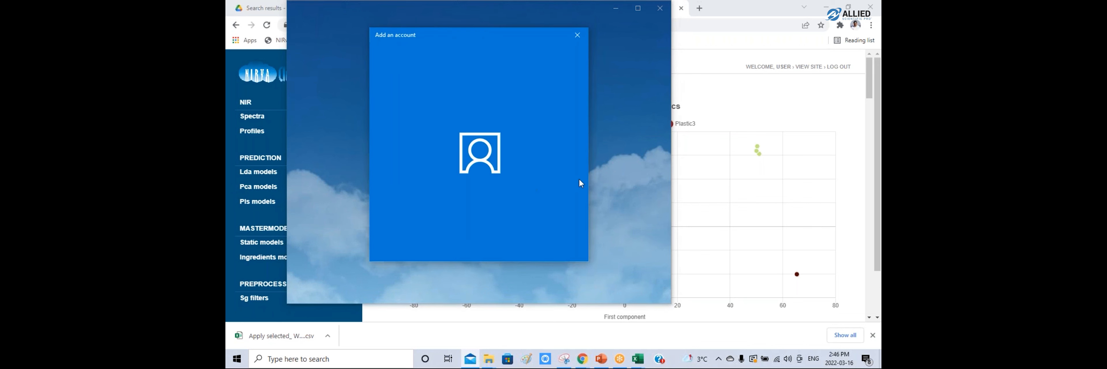
click(577, 35)
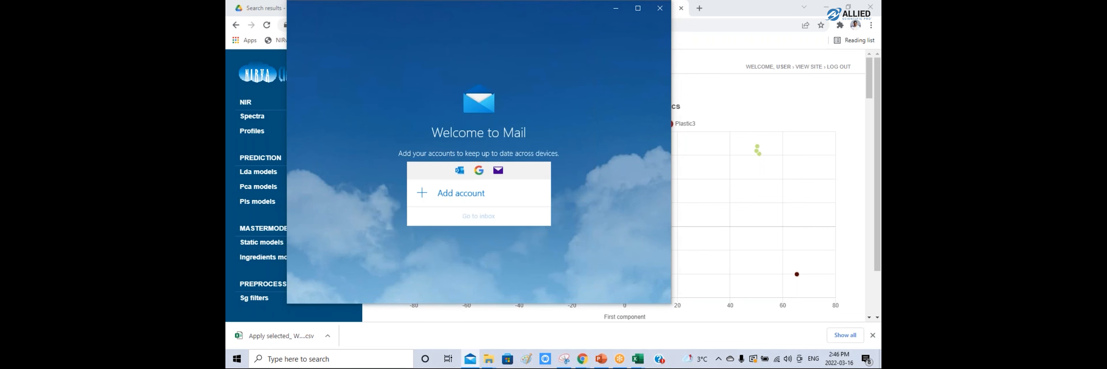
click(714, 53)
- Switch to File Explorer and browse to the Plastic recycling folder within the Nirvascan customers folder
mouse_move(488, 359)
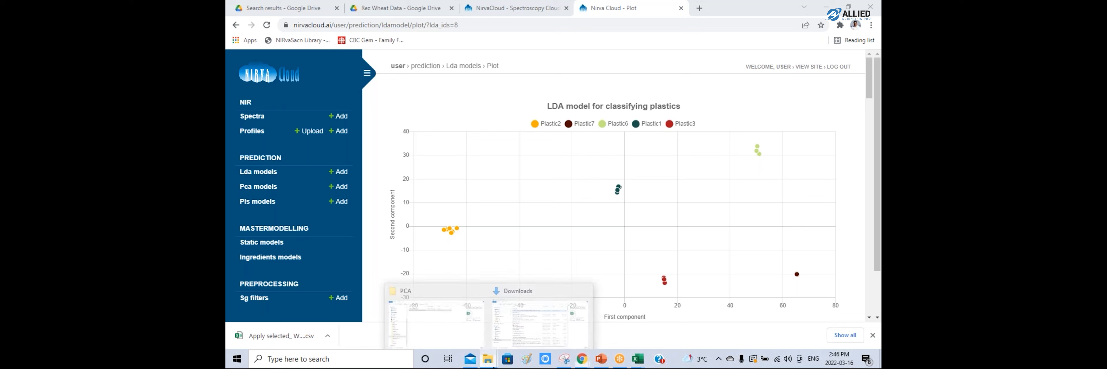
click(405, 323)
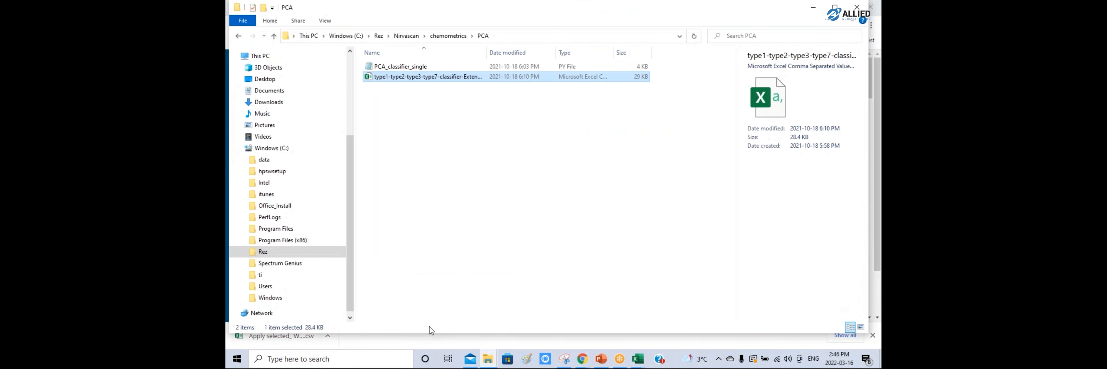
click(452, 34)
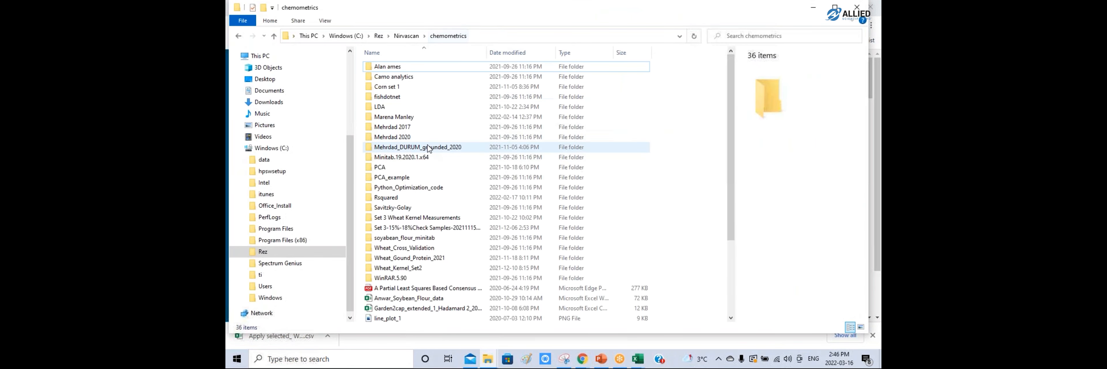
double_click(385, 108)
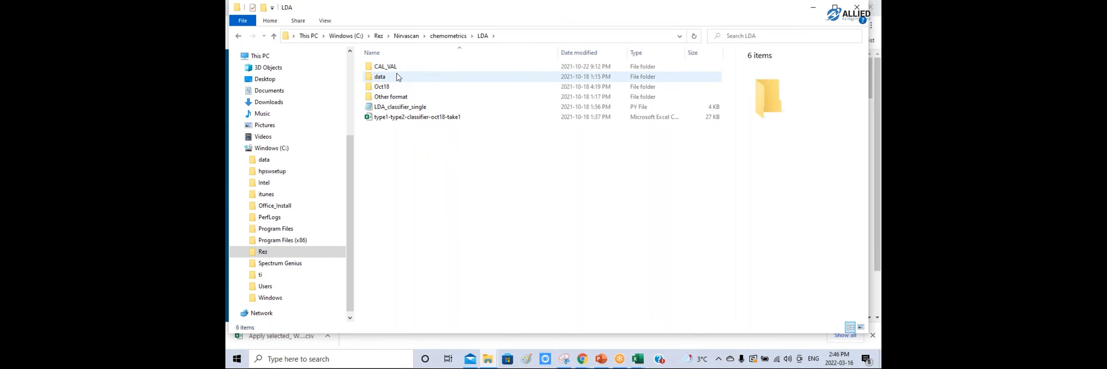
click(404, 36)
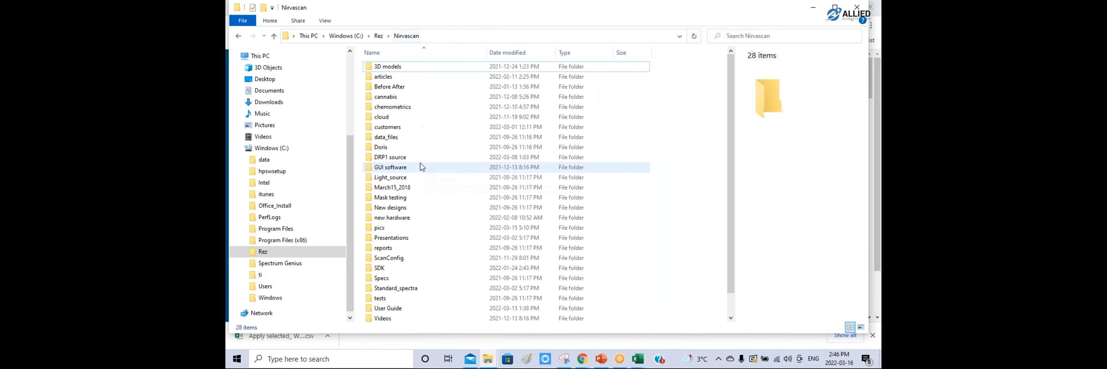
double_click(389, 126)
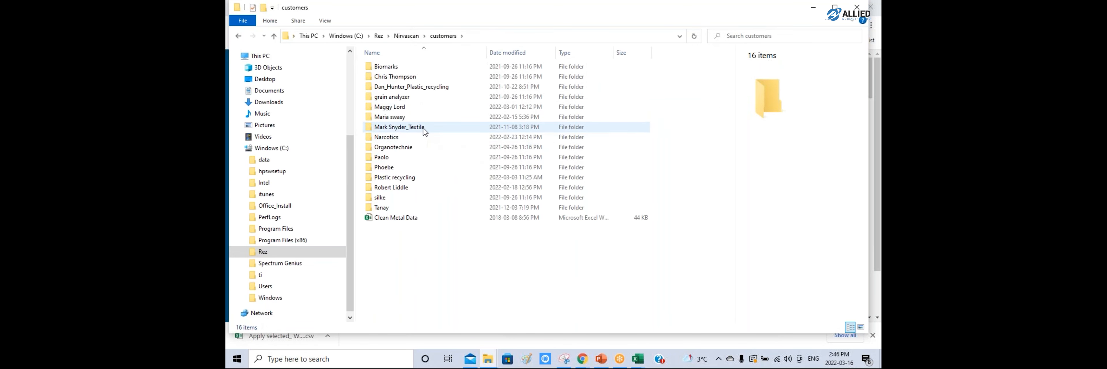
double_click(399, 178)
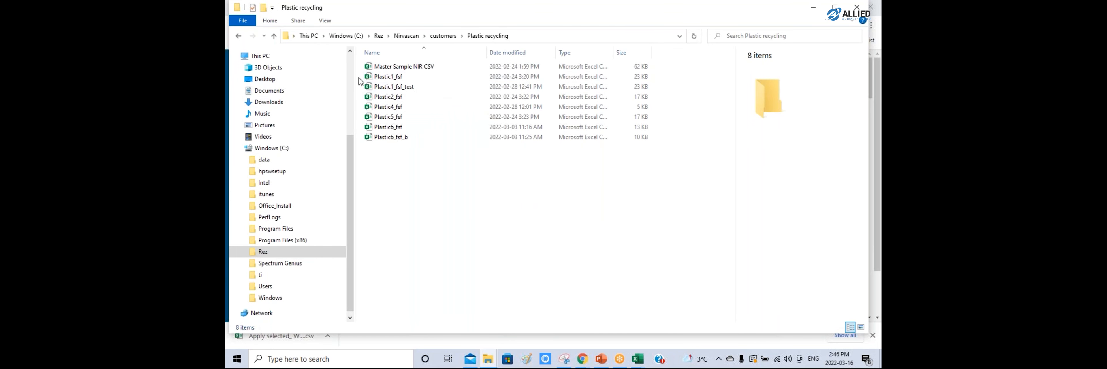
- Open Plastic1_fsf in Excel to review its spectral data, close it, and minimize the remaining wheat workbook
click(384, 77)
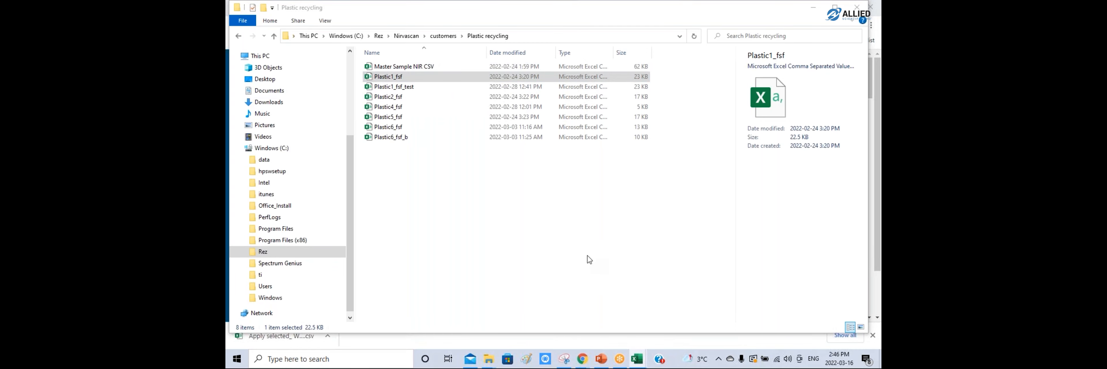
double_click(410, 77)
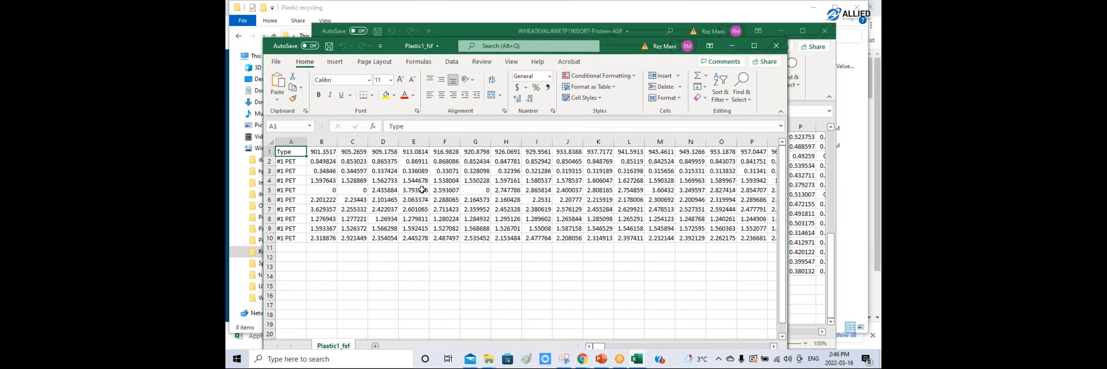
click(777, 46)
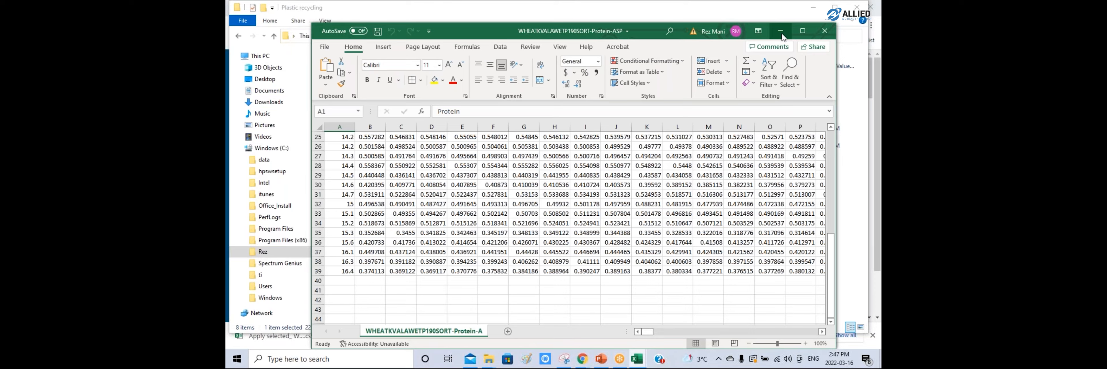
click(781, 32)
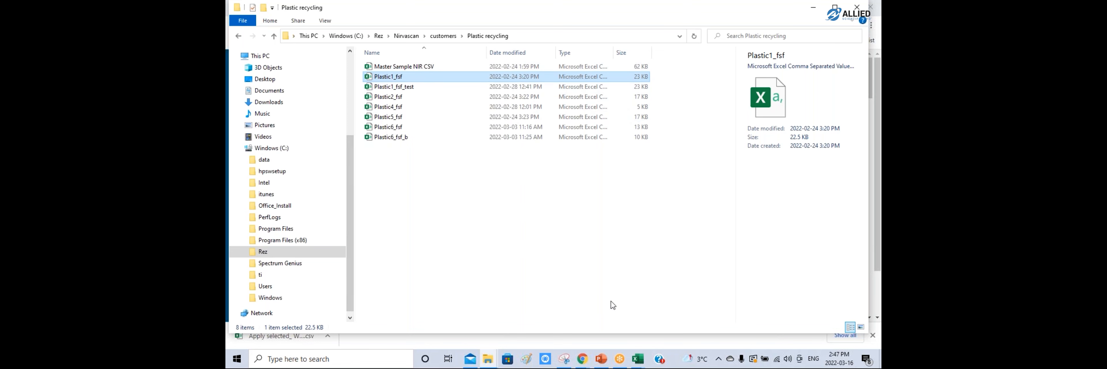
- Return to NirvaCloud in Chrome and start a new LDA model titled webinarmarch16 with 2 components
click(581, 360)
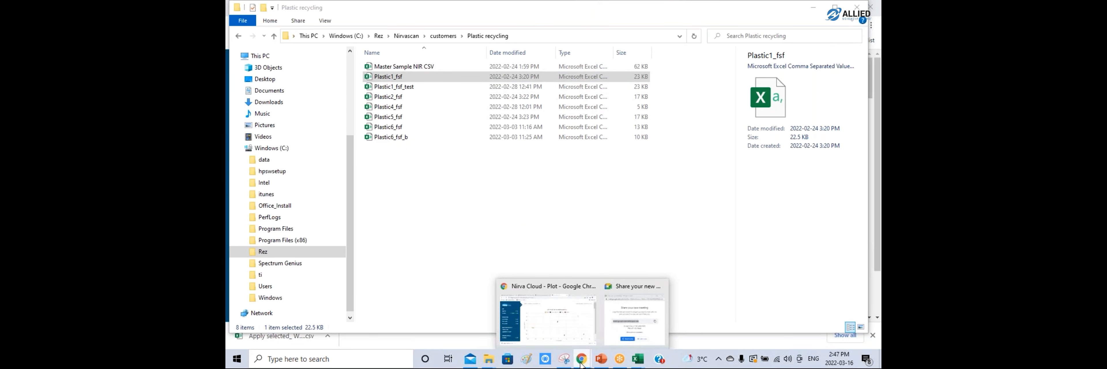
click(514, 316)
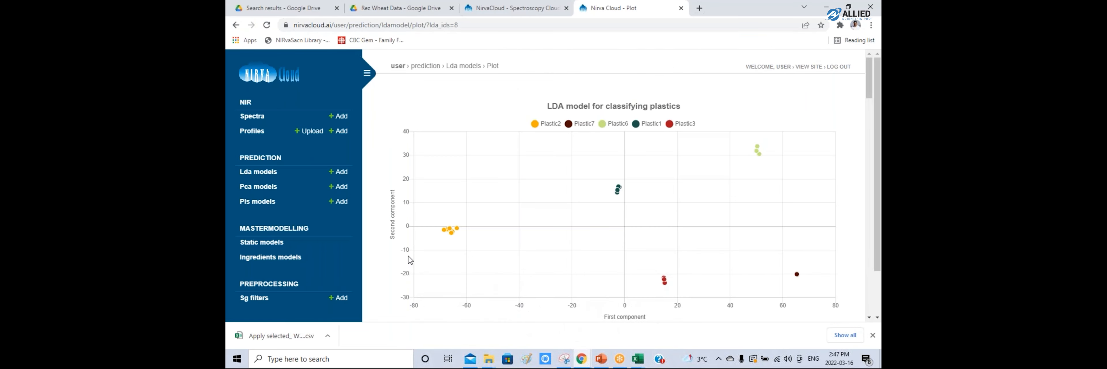
click(338, 171)
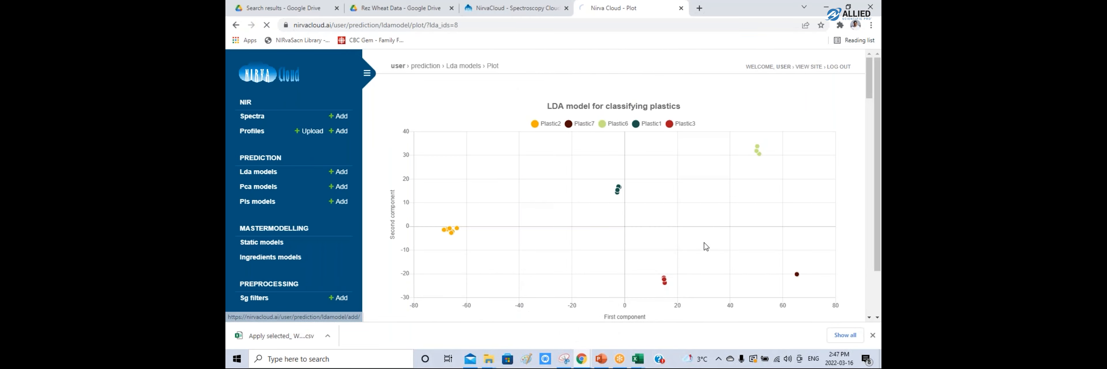
click(483, 117)
text(web)
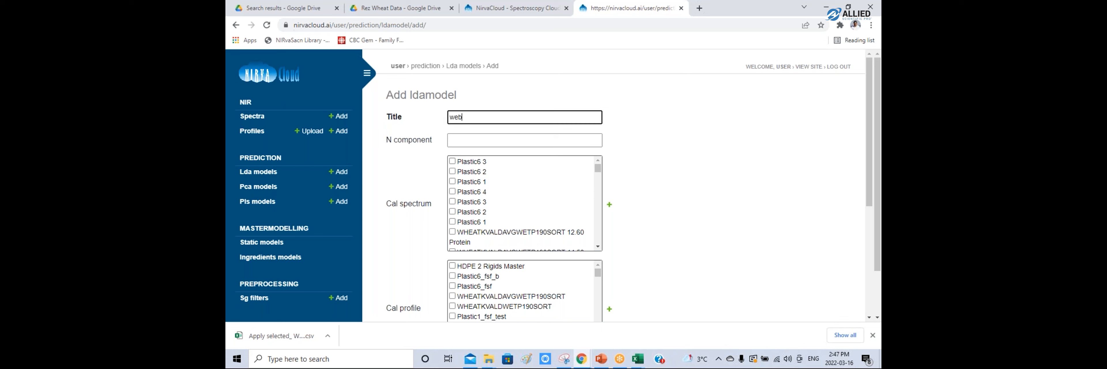
text(inarmarch16)
click(486, 137)
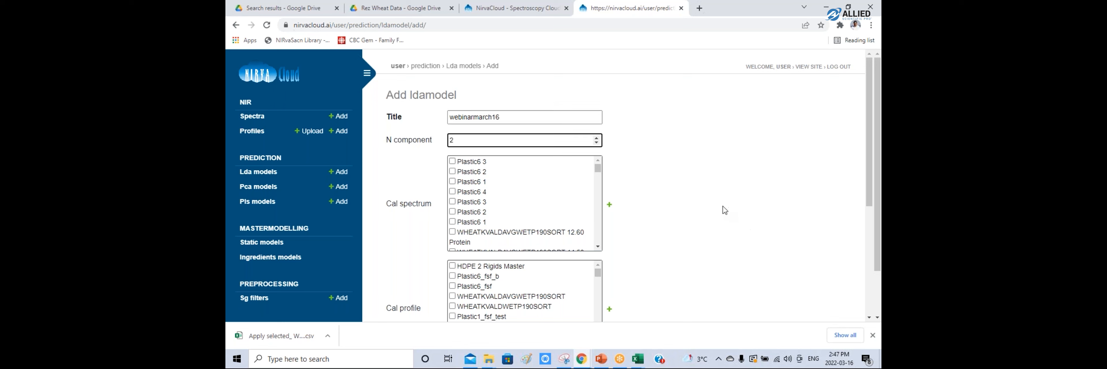
- Select Plastic5_fsf, Plastic4_fsf, Plastic2_fsf and Plastic1_fsf as the calibration profiles of the new LDA model
scroll(724, 210, down, 2)
scroll(724, 210, down, 1)
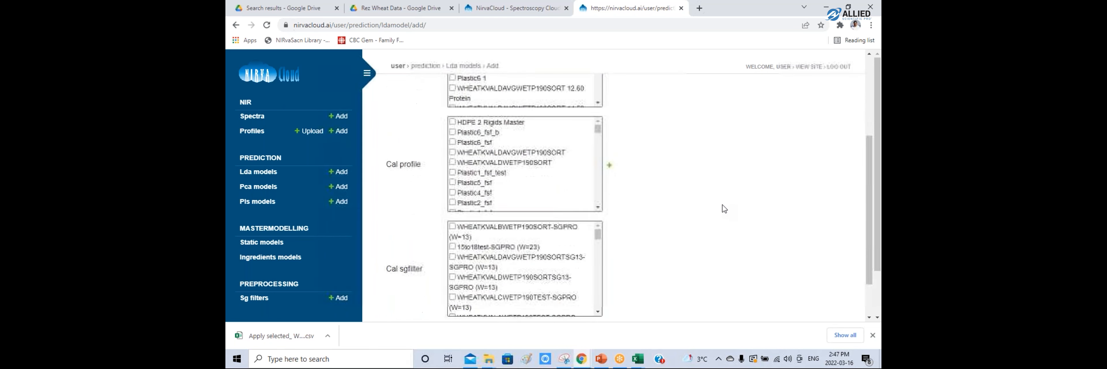
click(452, 182)
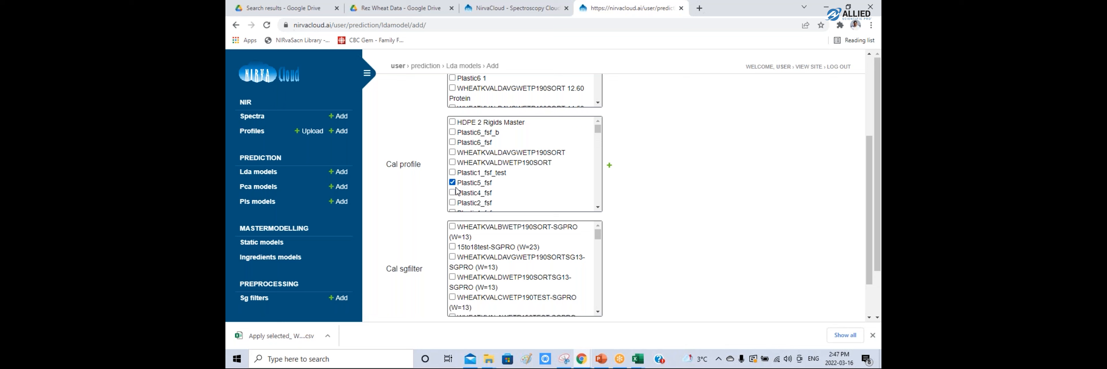
click(453, 192)
click(453, 202)
scroll(494, 184, down, 2)
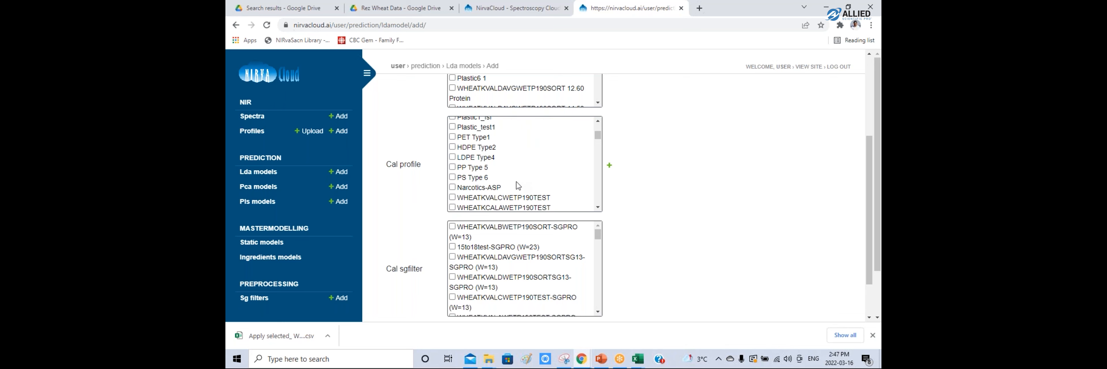
scroll(513, 172, up, 2)
click(452, 183)
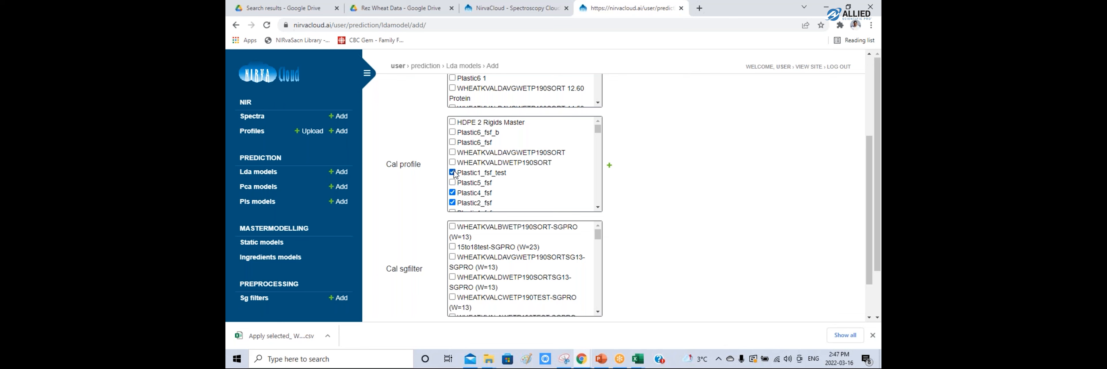
click(452, 182)
scroll(510, 189, down, 1)
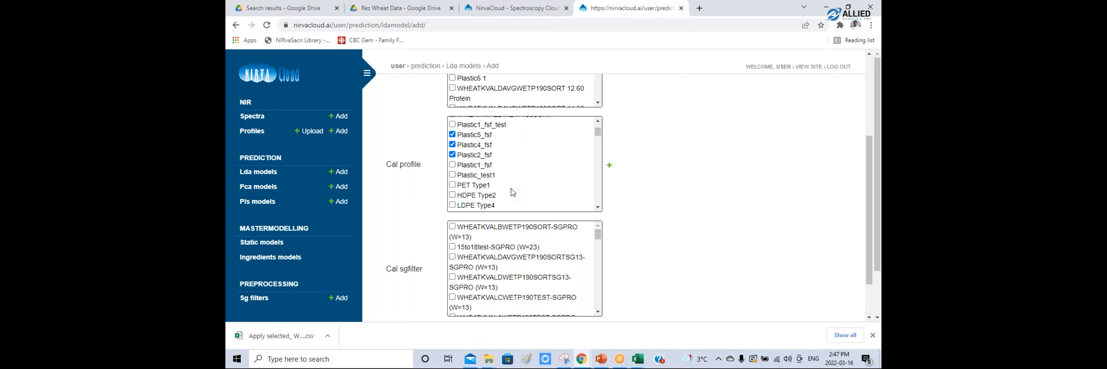
click(452, 165)
- Save the new LDA model and plot webinarmarch16 from the list of LDA models
scroll(650, 192, down, 2)
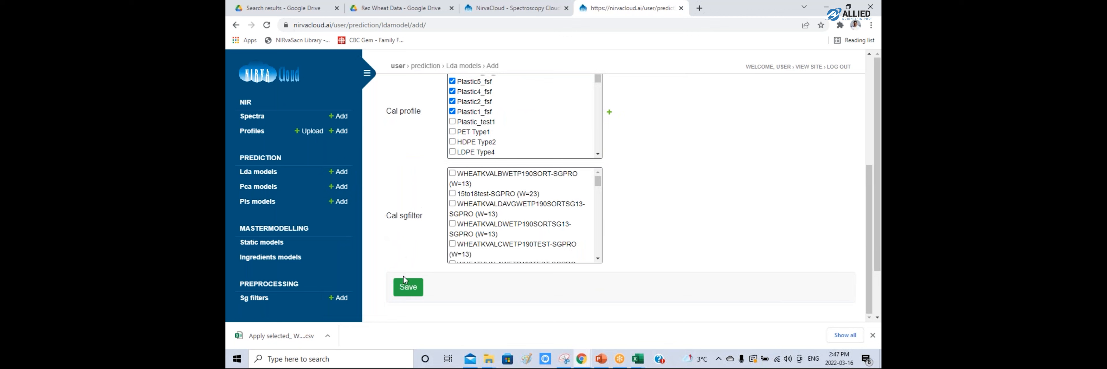
click(406, 286)
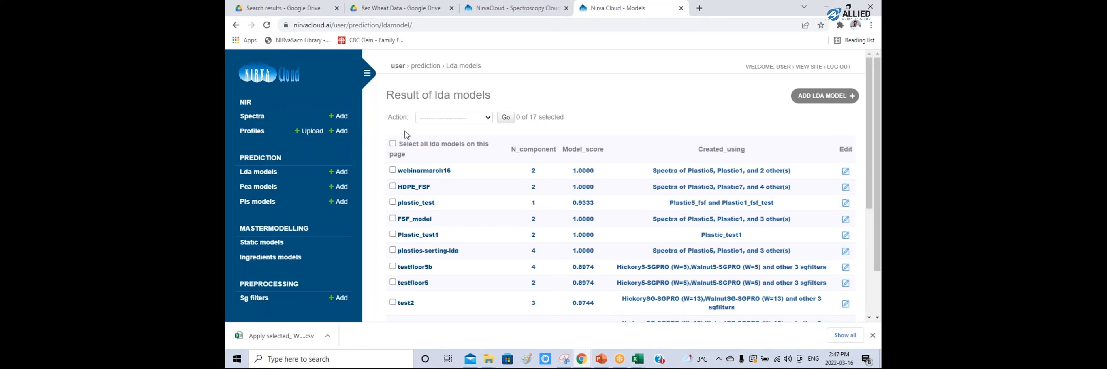
click(431, 171)
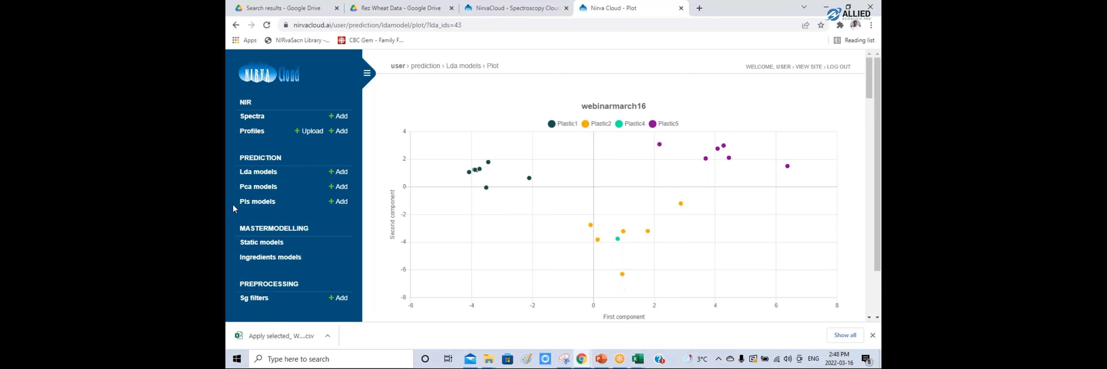
- View the list of PCA models, request the form for adding one, and return to the list
click(265, 189)
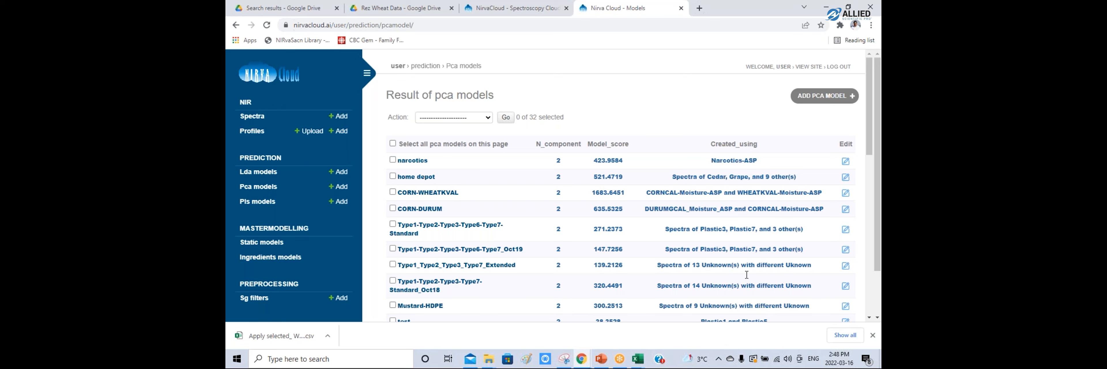
click(338, 186)
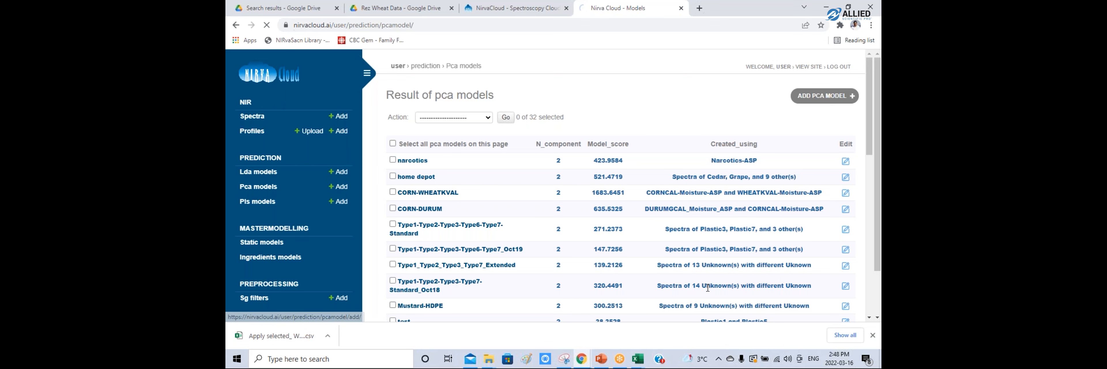
click(258, 186)
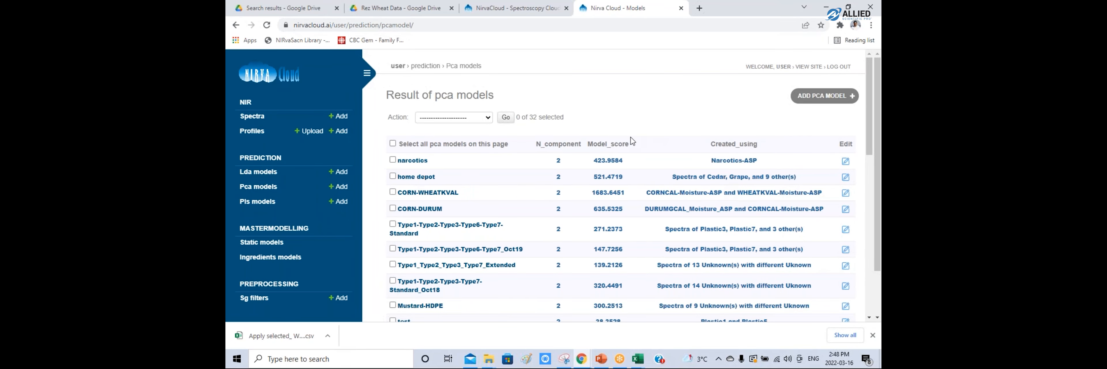
- Switch to the PowerPoint presentation and start the slide show from slide 27 about NirvaCloud
click(605, 360)
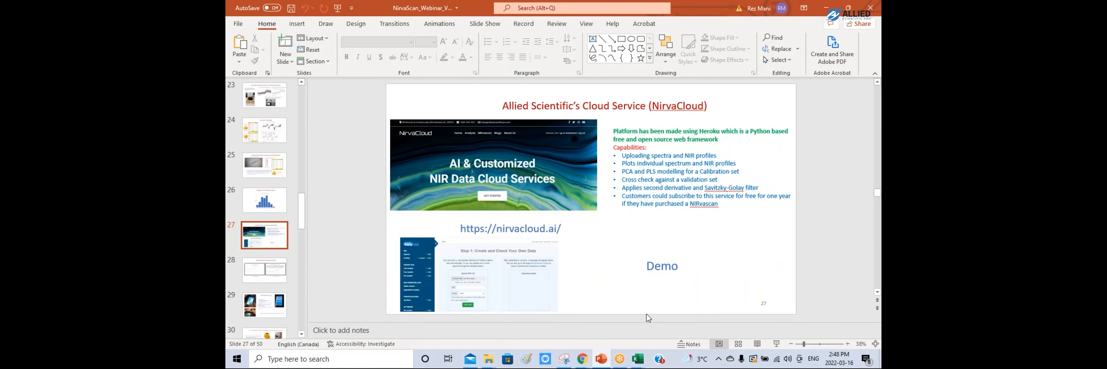
click(776, 344)
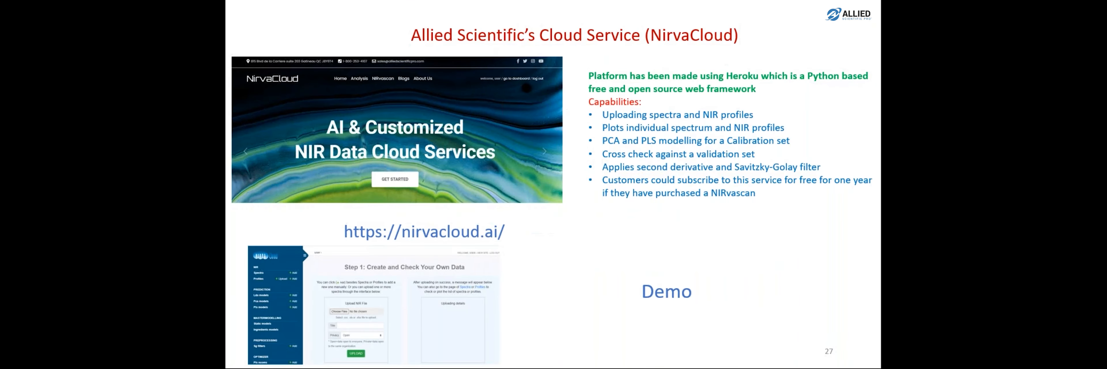